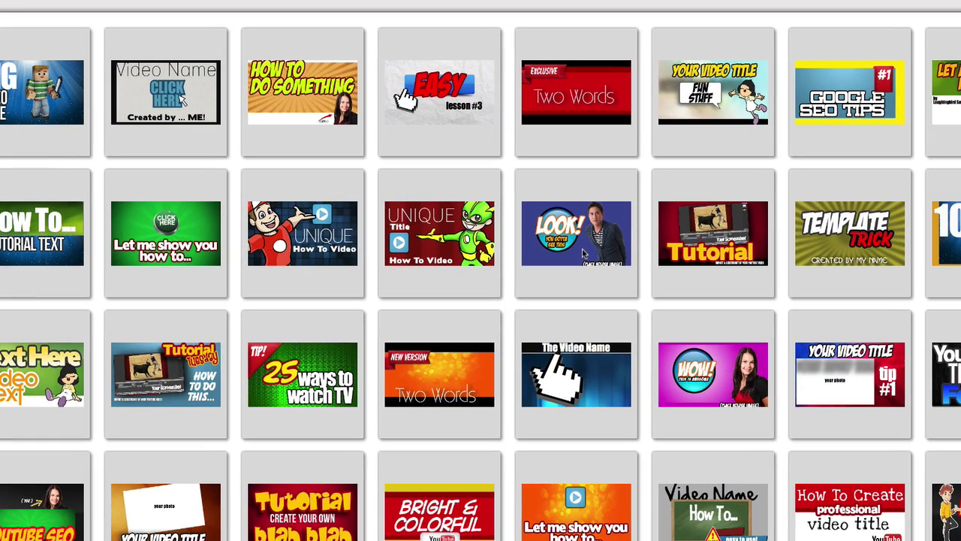
- Create a new template named 'LookTest' from the LOOK! design
{"action": "left_click", "coordinate": [579, 250]}
{"action": "type", "text": "LookTest"}
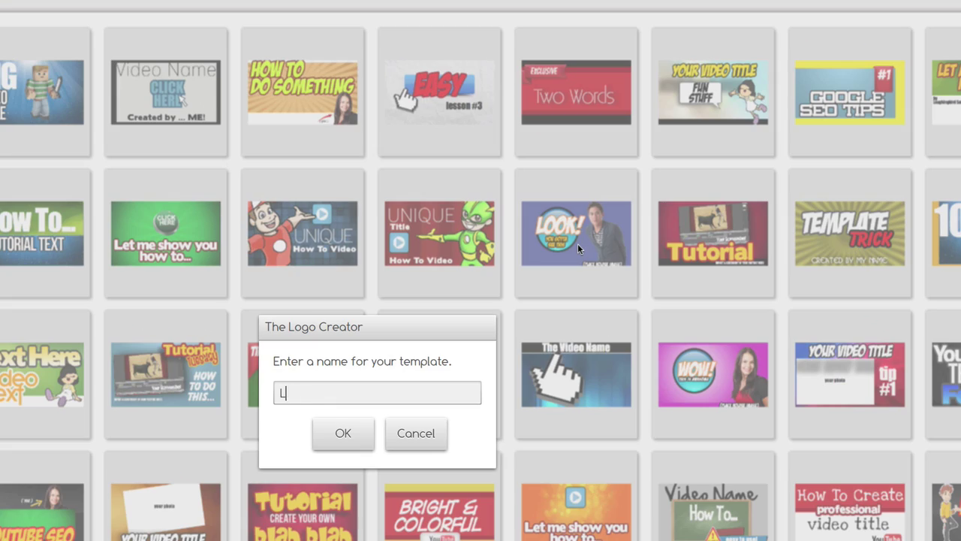
{"action": "left_click", "coordinate": [337, 440]}
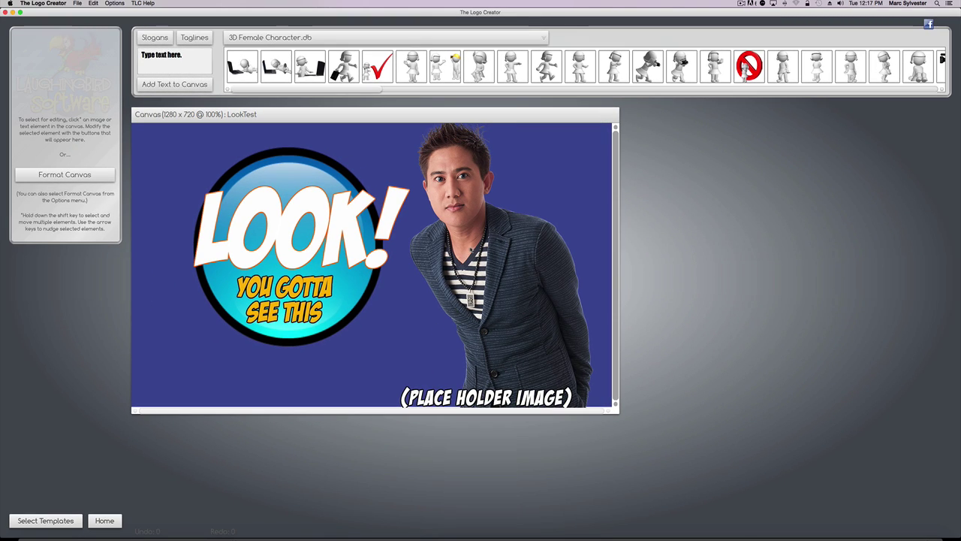
- Replace the placeholder person with the Iron Man picture at scale 1.27, moved right
{"action": "left_click", "coordinate": [471, 271]}
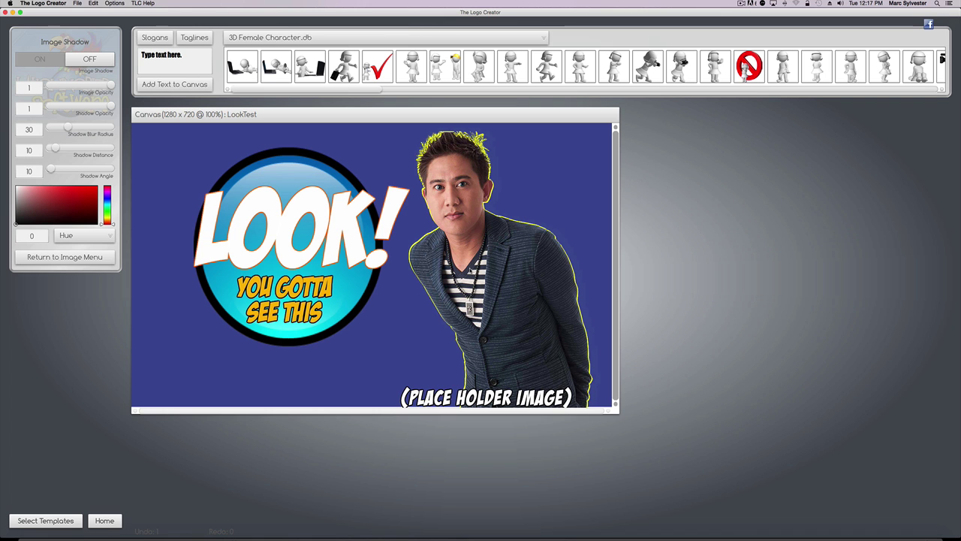
{"action": "key", "text": "Delete"}
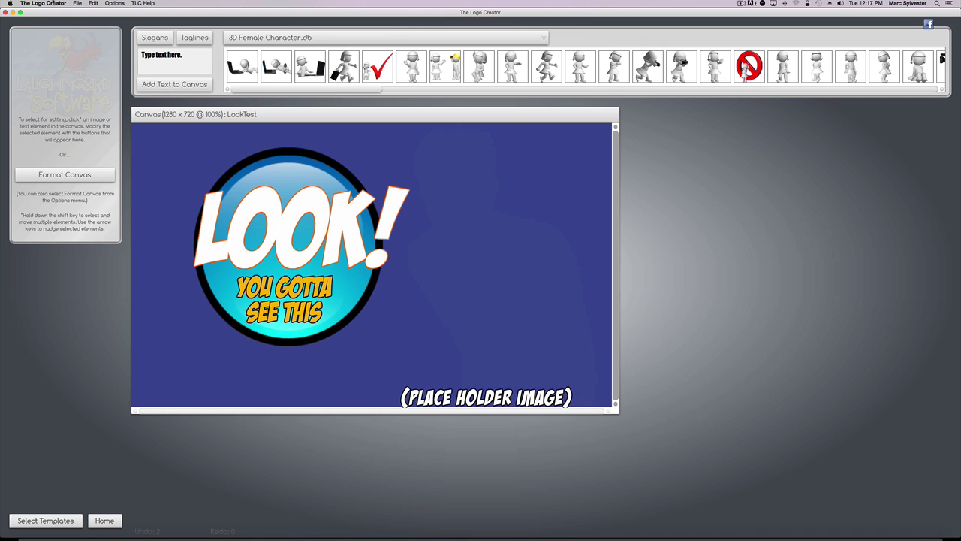
{"action": "left_click", "coordinate": [77, 3]}
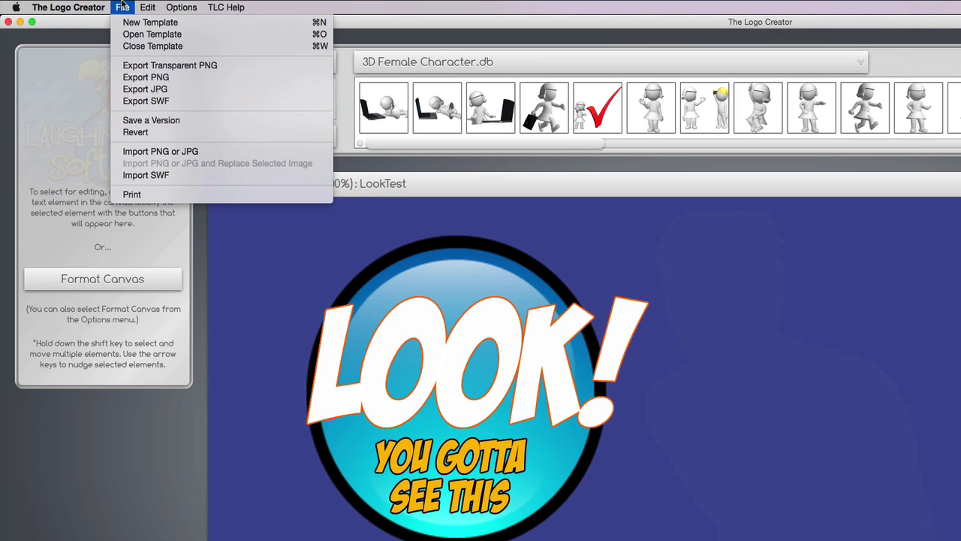
{"action": "left_click", "coordinate": [159, 151]}
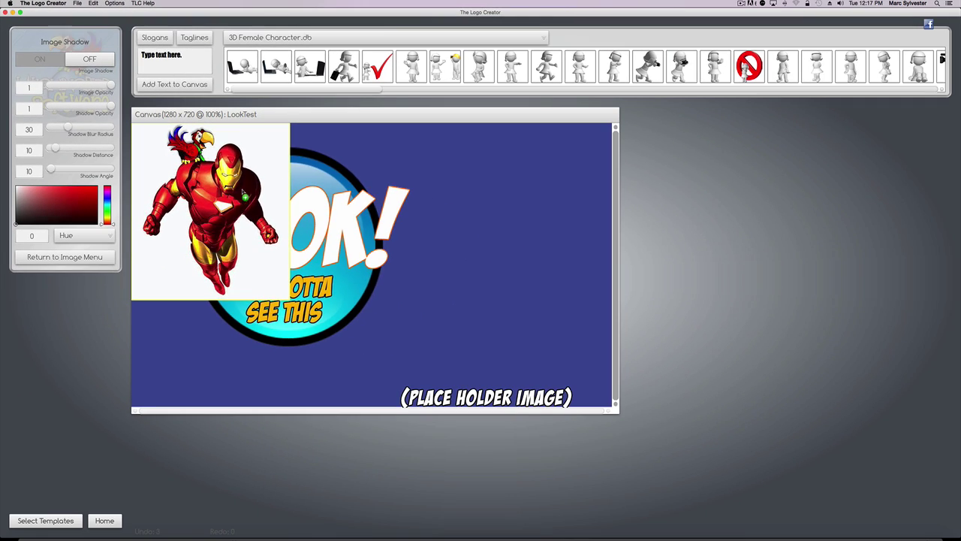
{"action": "left_click_drag", "start_coordinate": [382, 304], "coordinate": [749, 397]}
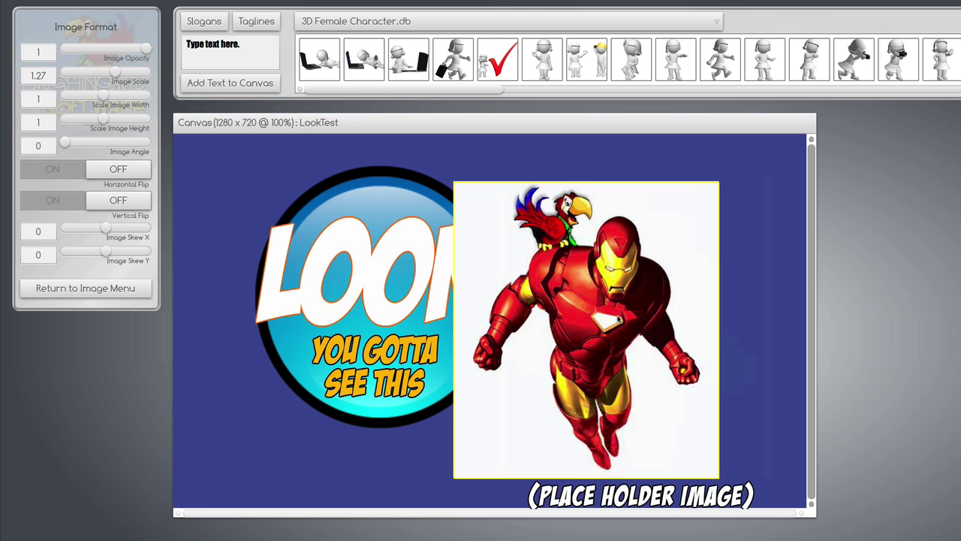
{"action": "left_click_drag", "start_coordinate": [434, 264], "coordinate": [470, 264]}
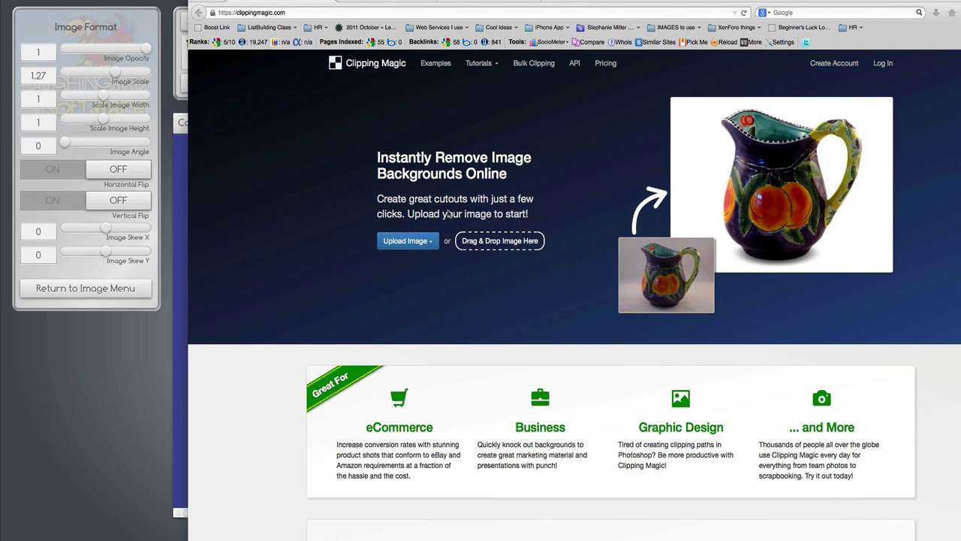
- Drop the Iron Man jpg from the desktop onto Clipping Magic and dismiss the tutorial
{"action": "key", "text": "F11"}
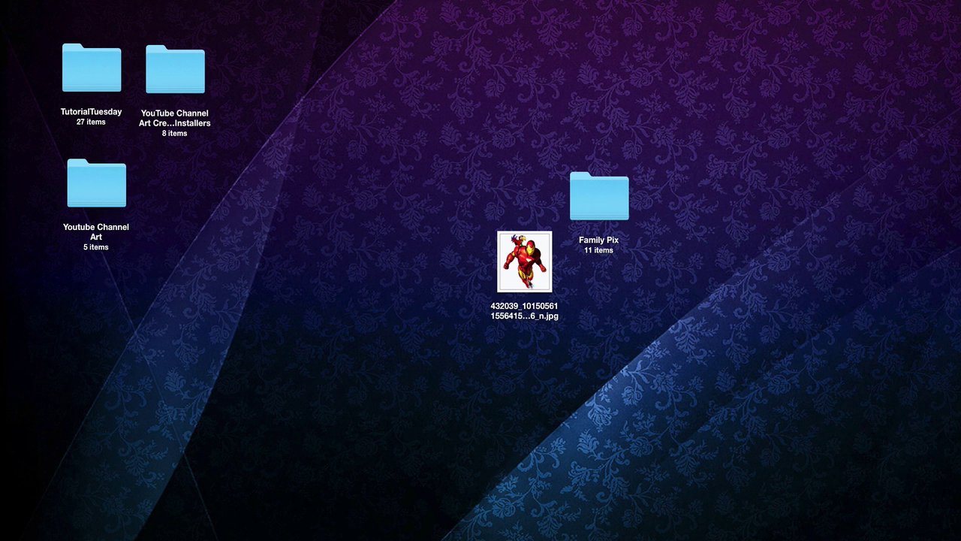
{"action": "key", "text": "F11"}
{"action": "mouse_move", "coordinate": [524, 261]}
{"action": "left_mouse_down"}
{"action": "mouse_move", "coordinate": [437, 186]}
{"action": "mouse_move", "coordinate": [285, 185]}
{"action": "mouse_move", "coordinate": [409, 146]}
{"action": "mouse_move", "coordinate": [472, 192]}
{"action": "mouse_move", "coordinate": [498, 236]}
{"action": "mouse_move", "coordinate": [536, 257]}
{"action": "mouse_move", "coordinate": [526, 261]}
{"action": "left_mouse_up"}
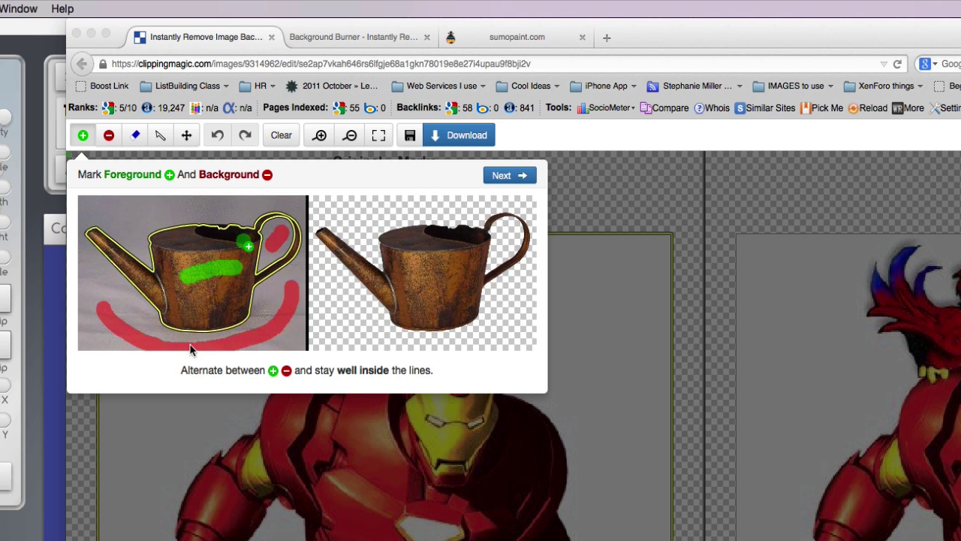
{"action": "key", "text": "Escape"}
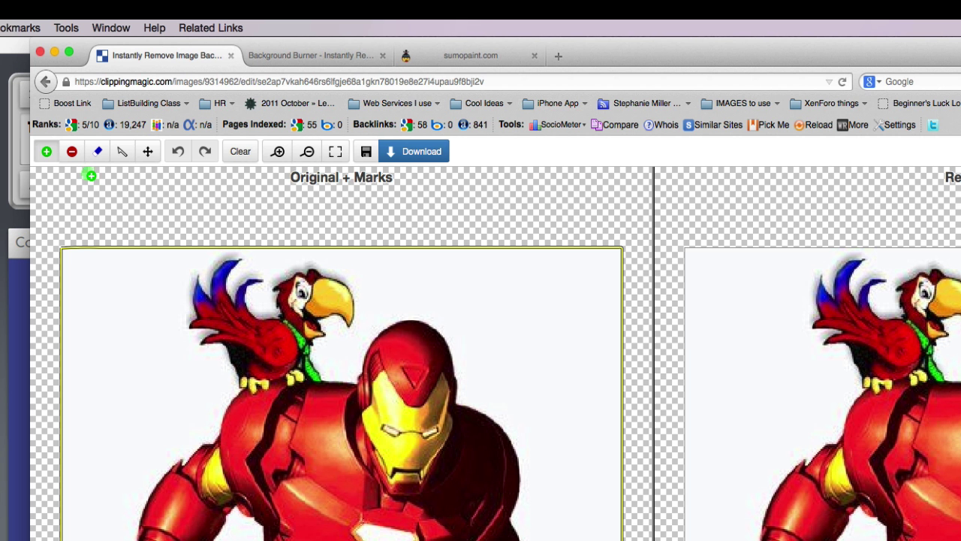
- Mark Iron Man from helmet to leg as foreground with the green brush
{"action": "left_click", "coordinate": [46, 153]}
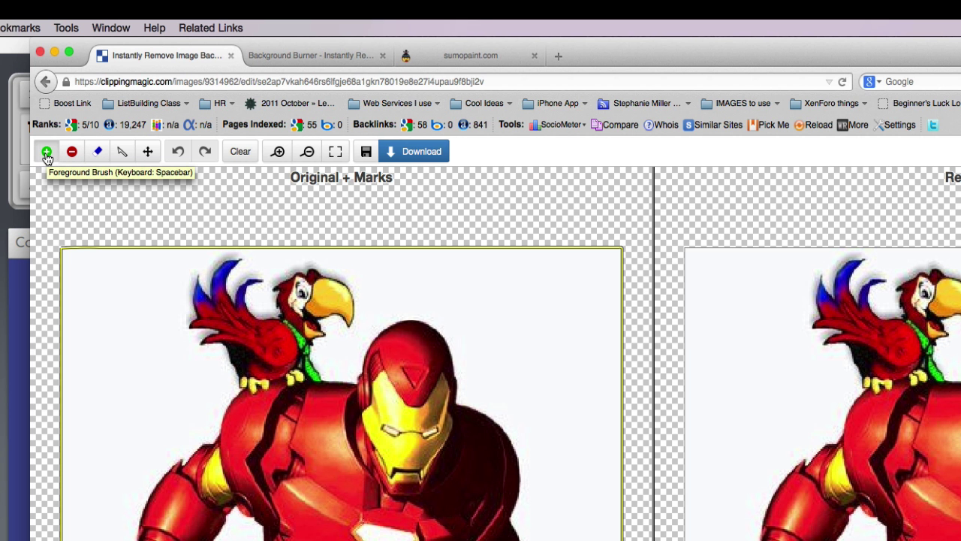
{"action": "left_click", "coordinate": [398, 359]}
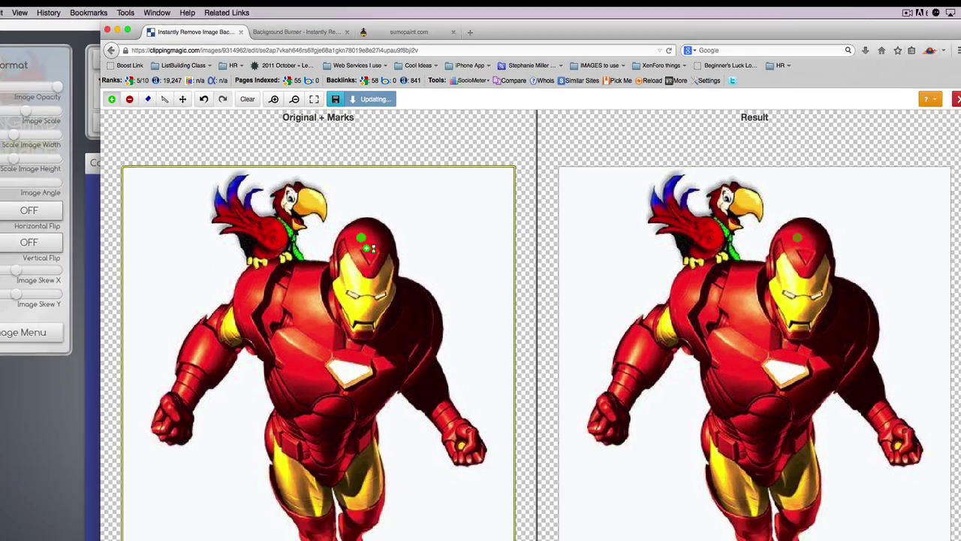
{"action": "mouse_move", "coordinate": [361, 235]}
{"action": "left_mouse_down"}
{"action": "mouse_move", "coordinate": [365, 310]}
{"action": "mouse_move", "coordinate": [328, 497]}
{"action": "left_mouse_up"}
{"action": "left_click_drag", "start_coordinate": [311, 364], "coordinate": [313, 392]}
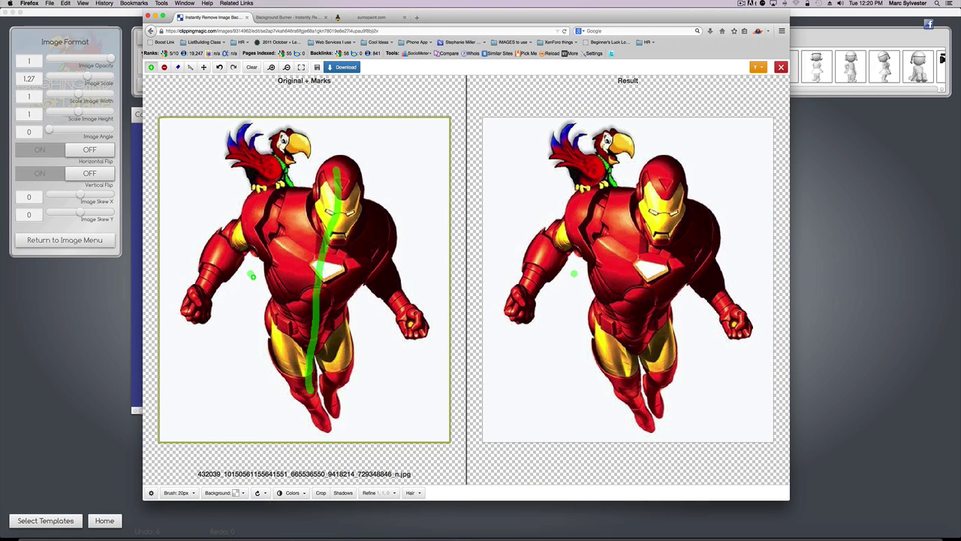
- Mark the white surround as background with the red brush and request the download
{"action": "left_click", "coordinate": [165, 67]}
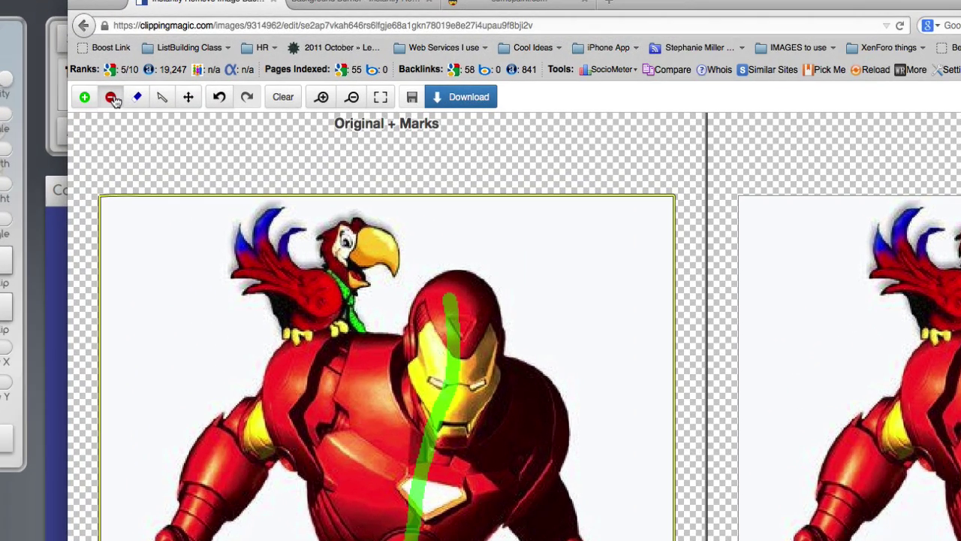
{"action": "mouse_move", "coordinate": [180, 253]}
{"action": "left_mouse_down"}
{"action": "mouse_move", "coordinate": [174, 337]}
{"action": "mouse_move", "coordinate": [142, 409]}
{"action": "mouse_move", "coordinate": [133, 540]}
{"action": "left_mouse_up"}
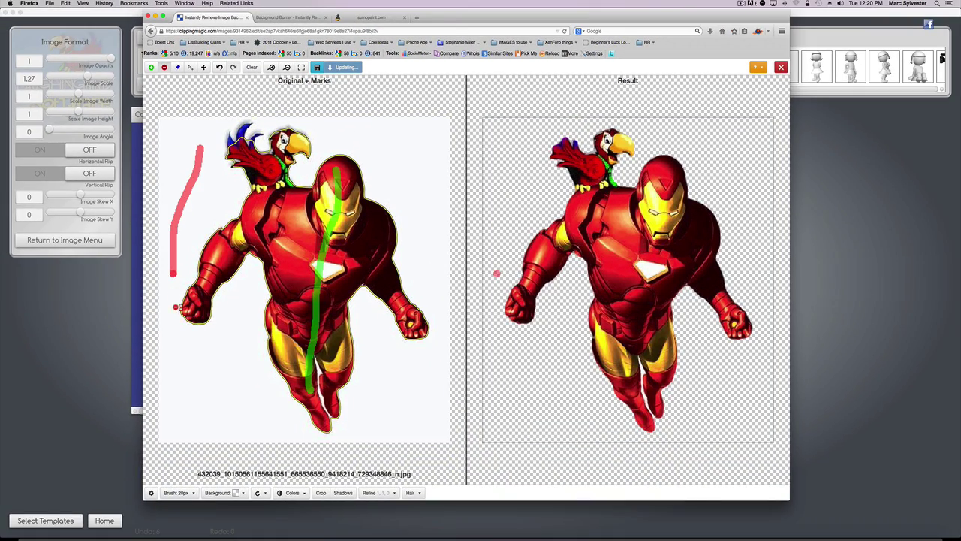
{"action": "mouse_move", "coordinate": [178, 307]}
{"action": "left_mouse_down"}
{"action": "mouse_move", "coordinate": [188, 366]}
{"action": "mouse_move", "coordinate": [238, 372]}
{"action": "mouse_move", "coordinate": [314, 441]}
{"action": "mouse_move", "coordinate": [353, 438]}
{"action": "mouse_move", "coordinate": [379, 385]}
{"action": "mouse_move", "coordinate": [422, 382]}
{"action": "mouse_move", "coordinate": [438, 348]}
{"action": "mouse_move", "coordinate": [437, 295]}
{"action": "mouse_move", "coordinate": [410, 172]}
{"action": "mouse_move", "coordinate": [389, 133]}
{"action": "mouse_move", "coordinate": [356, 130]}
{"action": "left_mouse_up"}
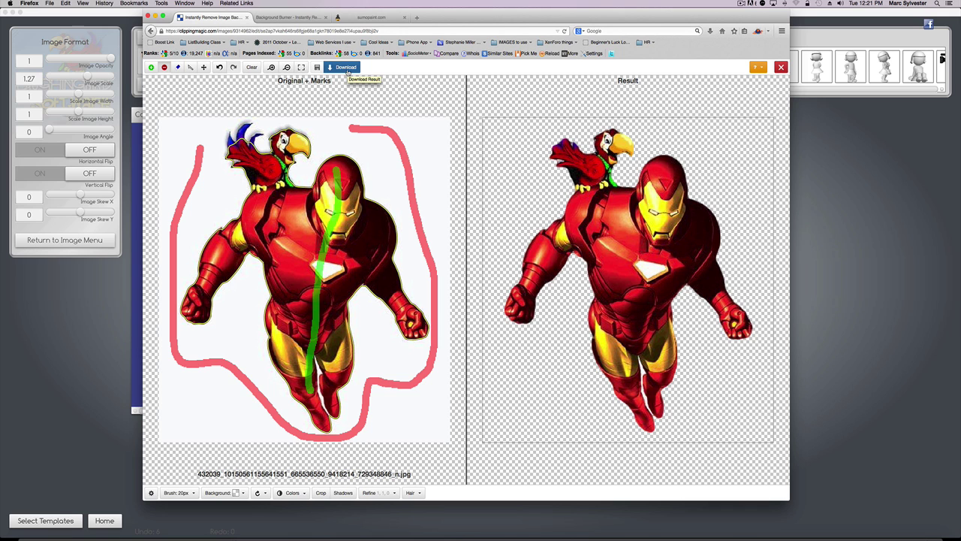
{"action": "left_click", "coordinate": [346, 69]}
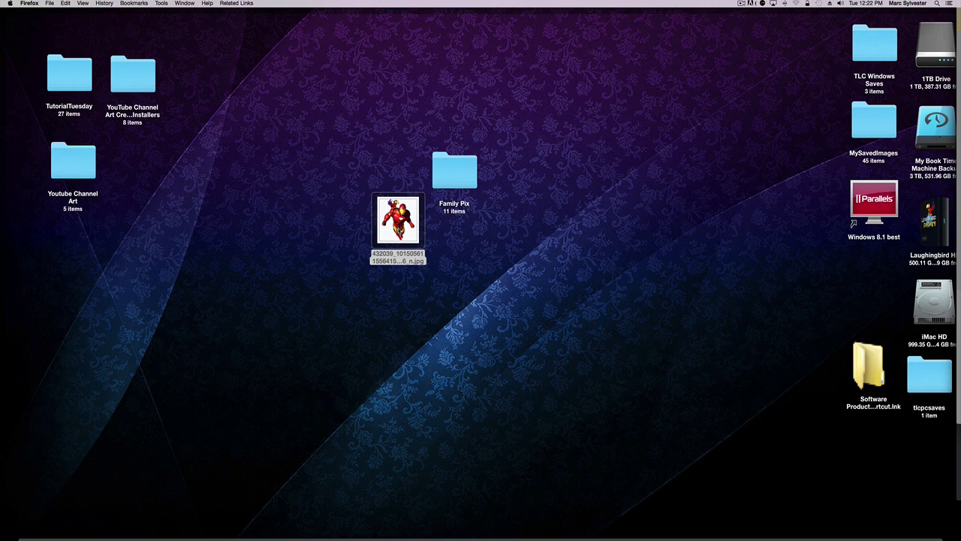
- Drop the Iron Man jpg onto Background Burner's 'Drag and Drop Image Here' box
{"action": "left_click_drag", "start_coordinate": [398, 222], "coordinate": [371, 314]}
{"action": "key", "text": "F11"}
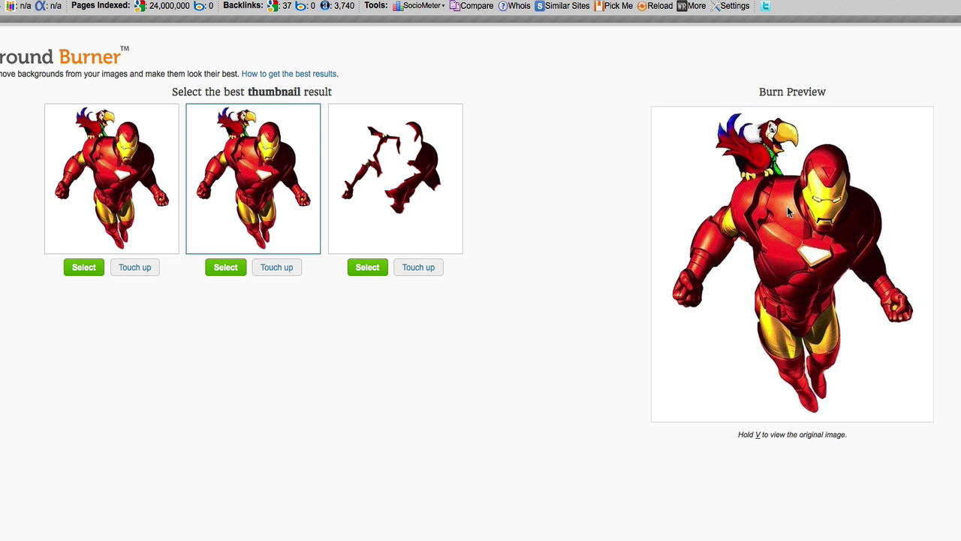
- Select the first cutout and save it as a transparent-background PNG
{"action": "left_click", "coordinate": [110, 221]}
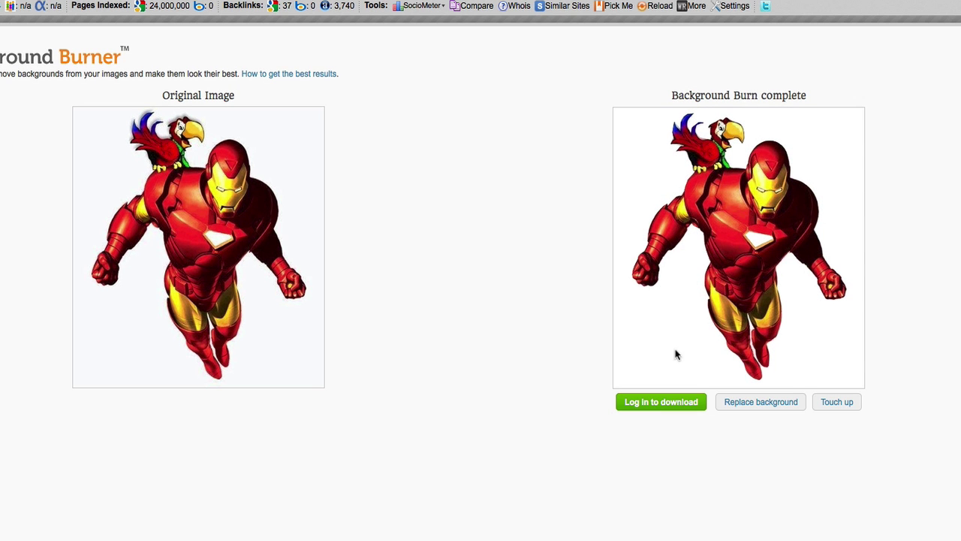
{"action": "left_click", "coordinate": [675, 404]}
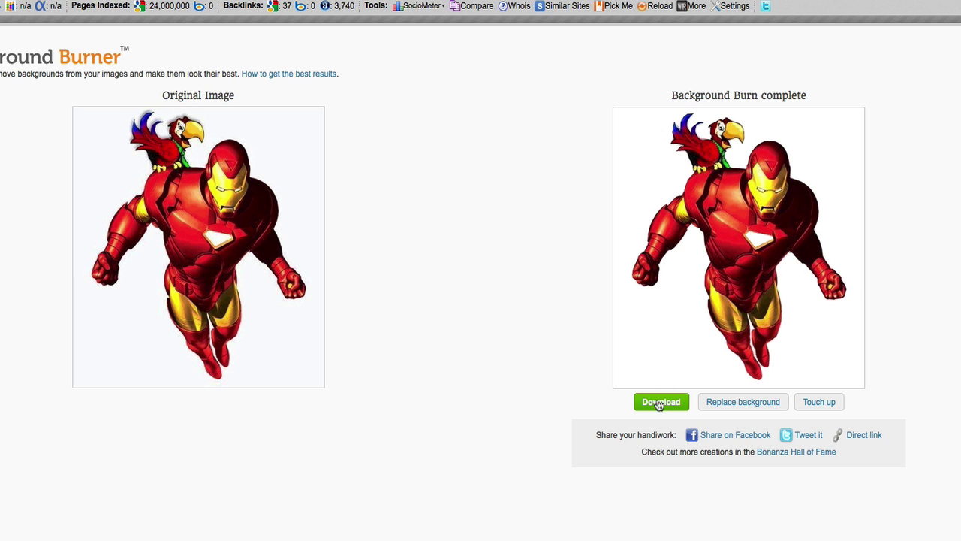
{"action": "left_click", "coordinate": [659, 404]}
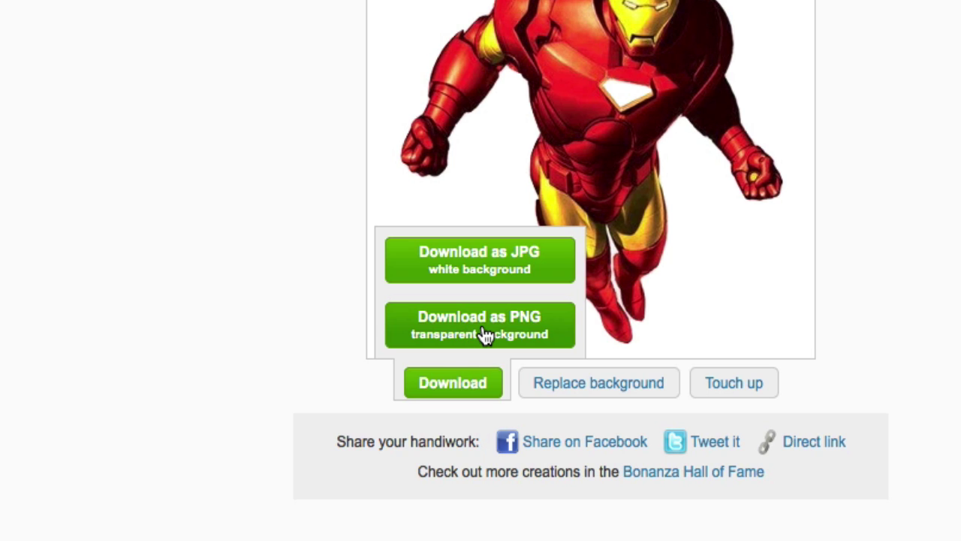
{"action": "left_click", "coordinate": [482, 325]}
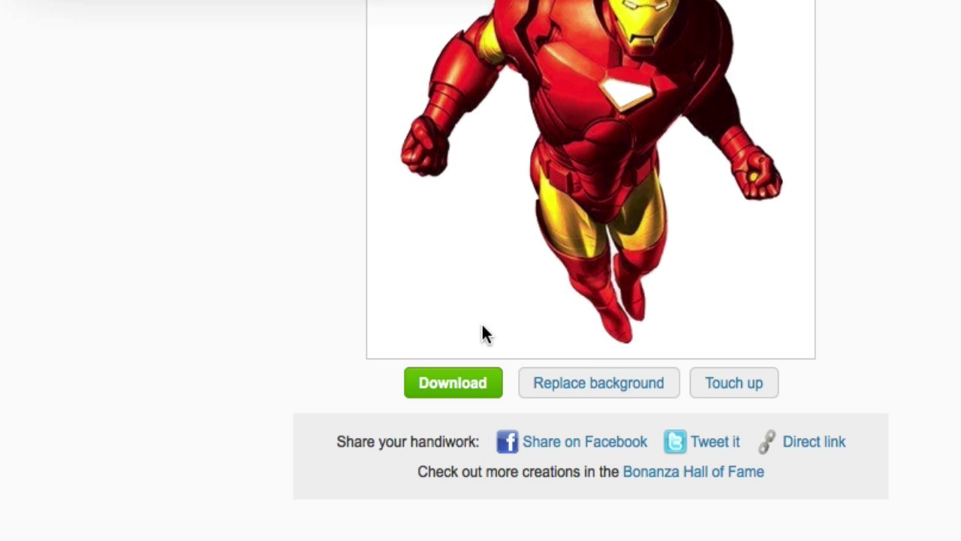
{"action": "left_click", "coordinate": [582, 125]}
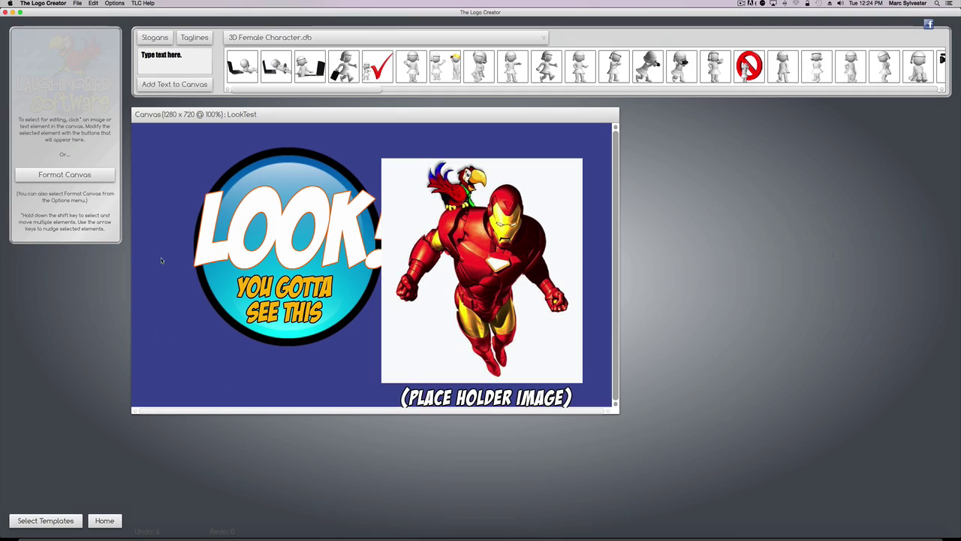
- Import the transparent Iron Man PNG and place it right of the badge
{"action": "left_click_drag", "start_coordinate": [486, 289], "coordinate": [393, 264]}
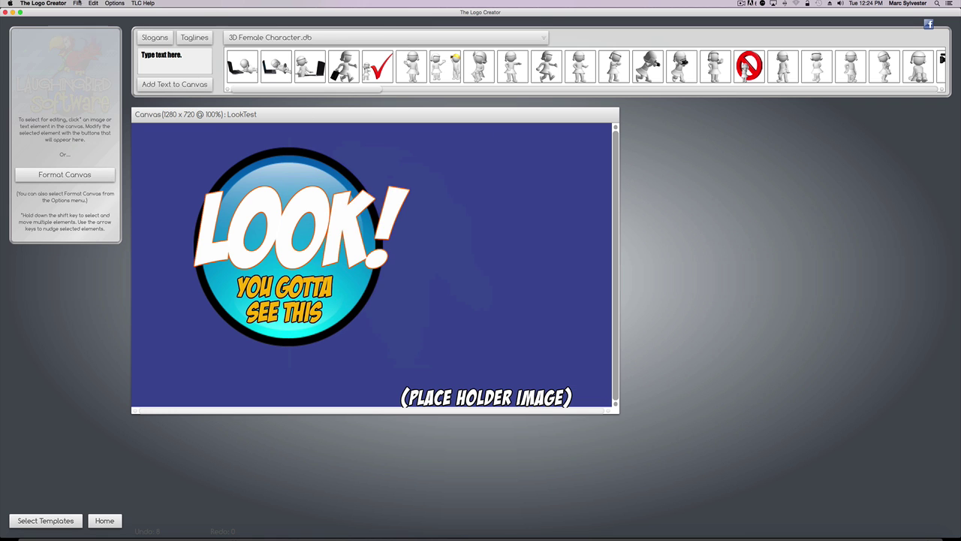
{"action": "left_click", "coordinate": [78, 3]}
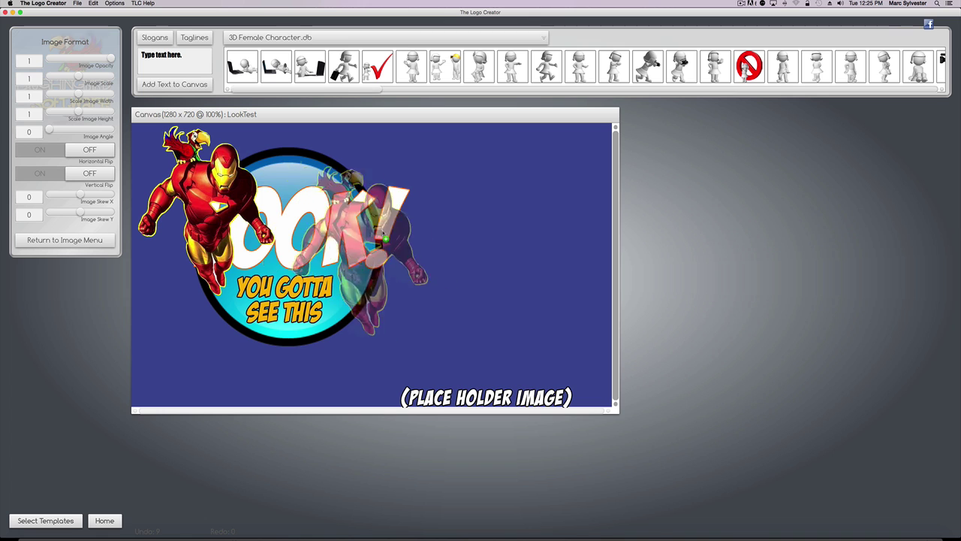
{"action": "left_click_drag", "start_coordinate": [377, 241], "coordinate": [500, 290]}
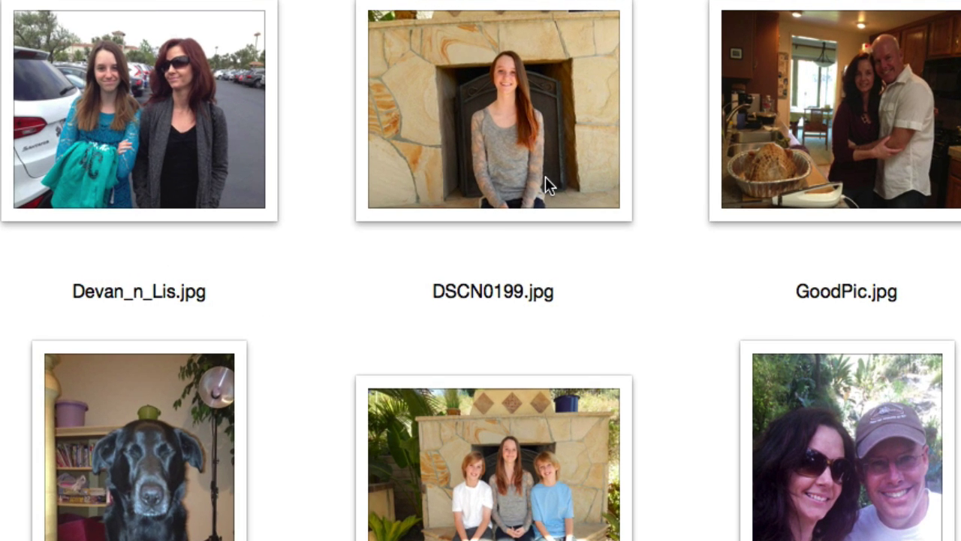
{"action": "left_click", "coordinate": [664, 101]}
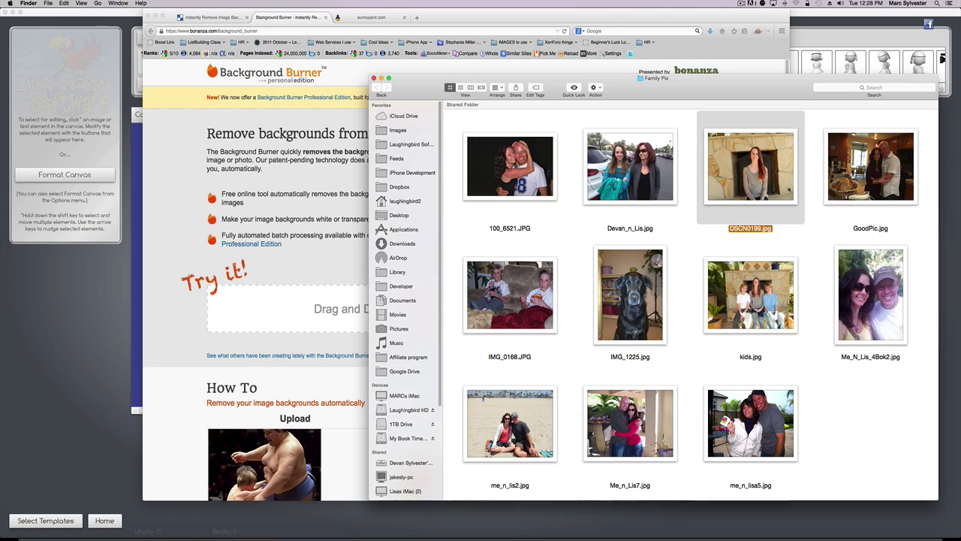
{"action": "mouse_move", "coordinate": [750, 165]}
{"action": "left_mouse_down"}
{"action": "mouse_move", "coordinate": [586, 177]}
{"action": "mouse_move", "coordinate": [323, 300]}
{"action": "left_mouse_up"}
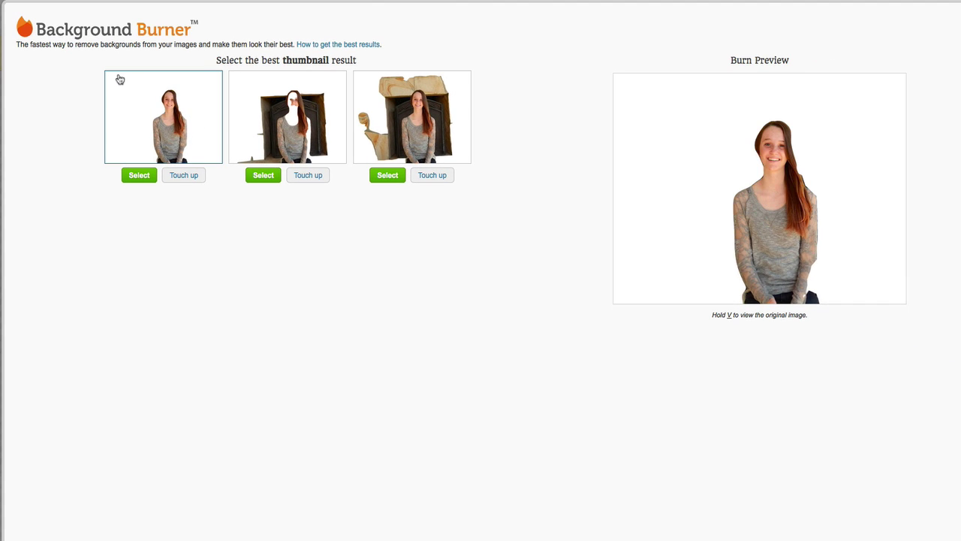
{"action": "mouse_move", "coordinate": [299, 138]}
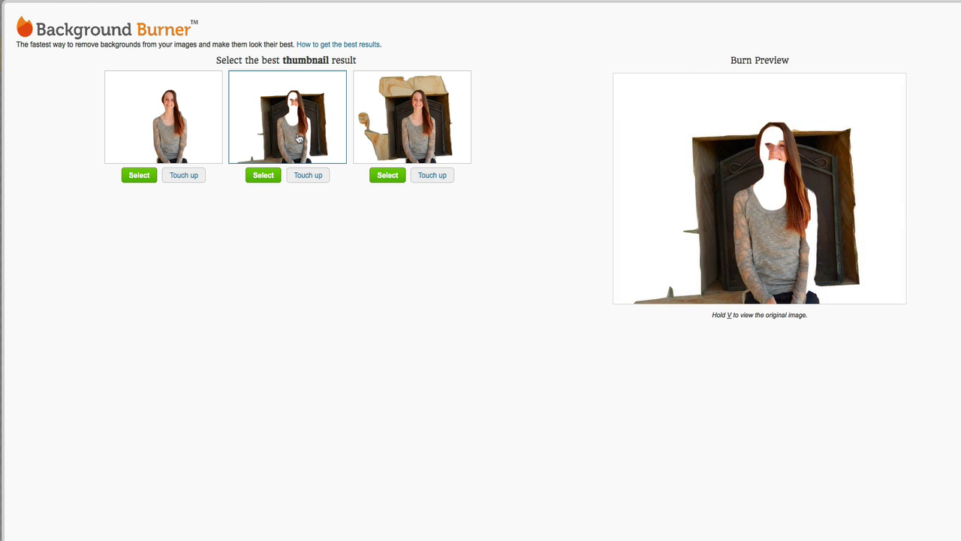
{"action": "mouse_move", "coordinate": [438, 125]}
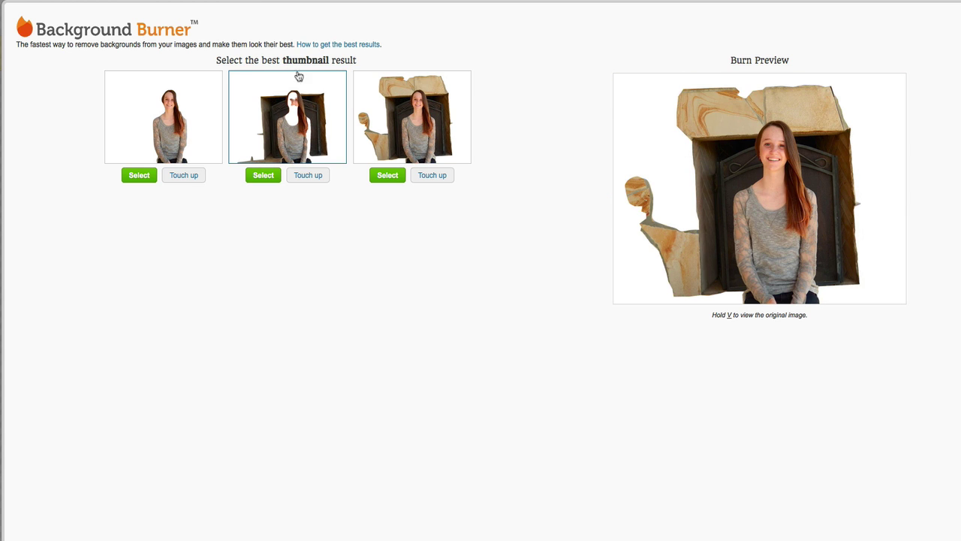
{"action": "mouse_move", "coordinate": [167, 114]}
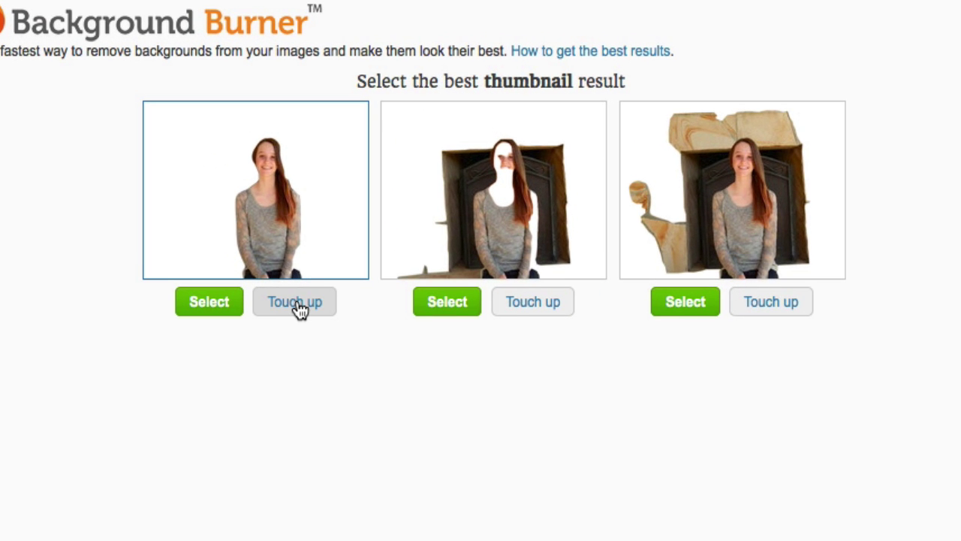
- Paint out the hair streak on the first cutout with Brush Mask Restorer, then accept it
{"action": "left_click", "coordinate": [297, 302]}
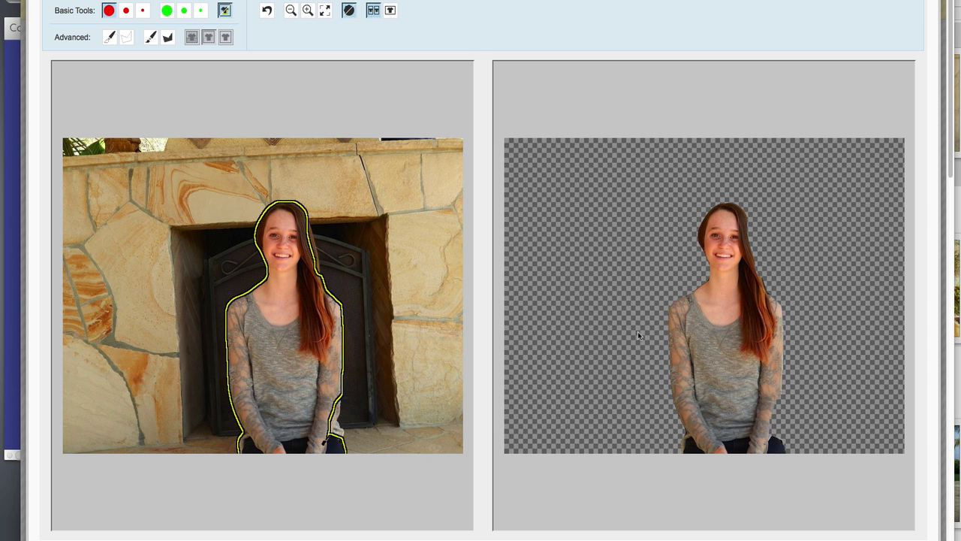
{"action": "left_click", "coordinate": [307, 11]}
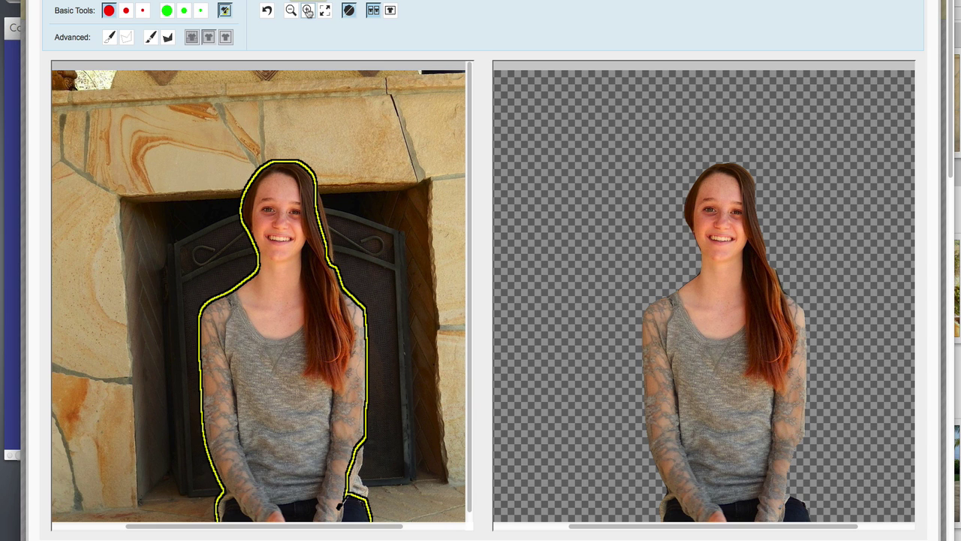
{"action": "left_click", "coordinate": [307, 10]}
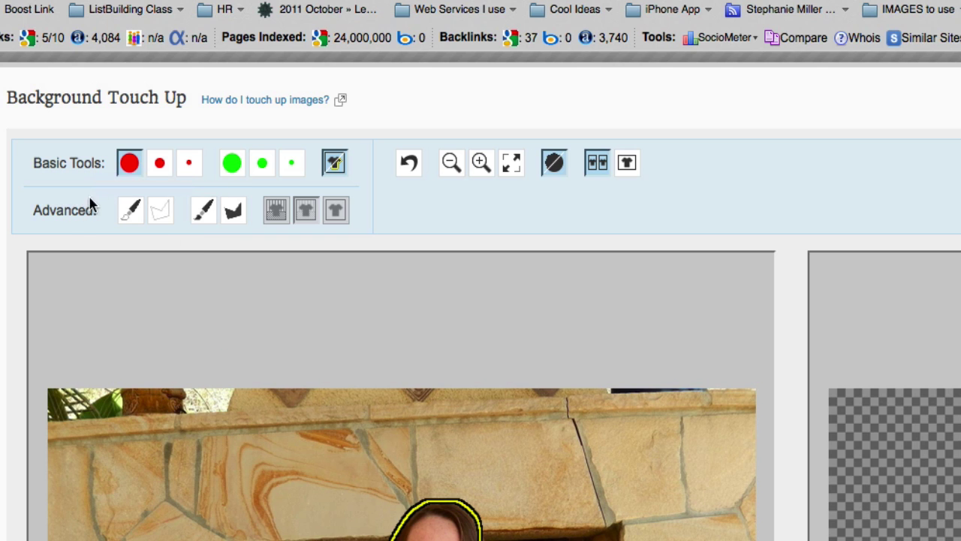
{"action": "left_click", "coordinate": [203, 210]}
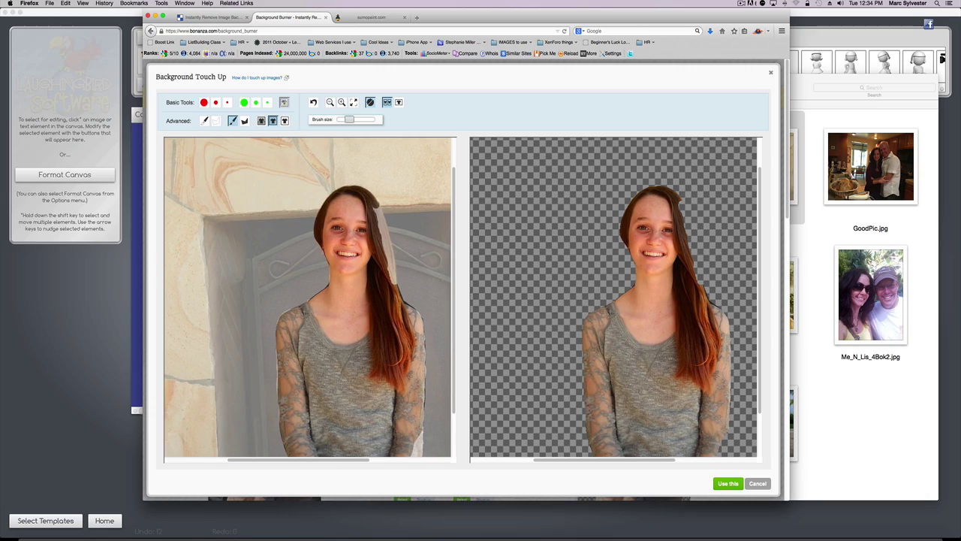
{"action": "left_click_drag", "start_coordinate": [381, 216], "coordinate": [384, 229]}
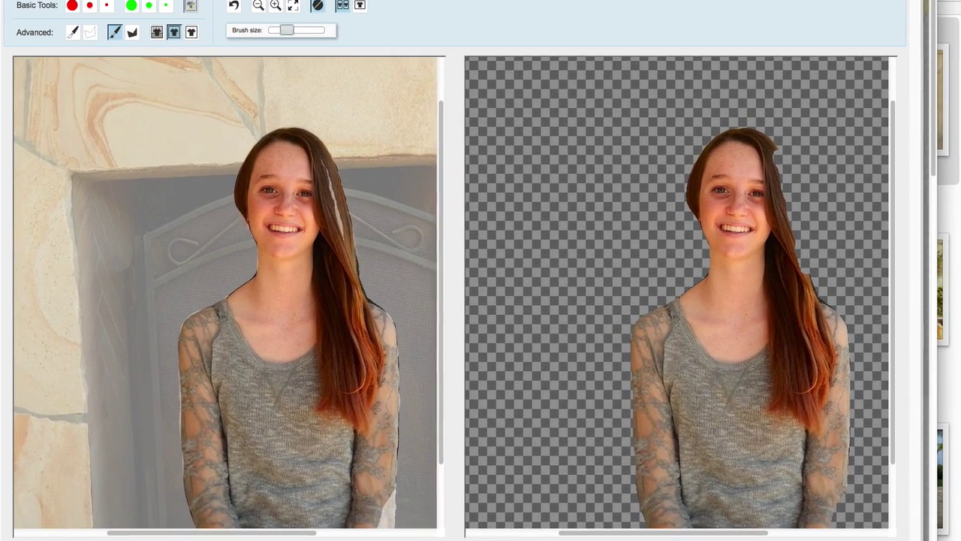
{"action": "left_click_drag", "start_coordinate": [338, 223], "coordinate": [328, 170]}
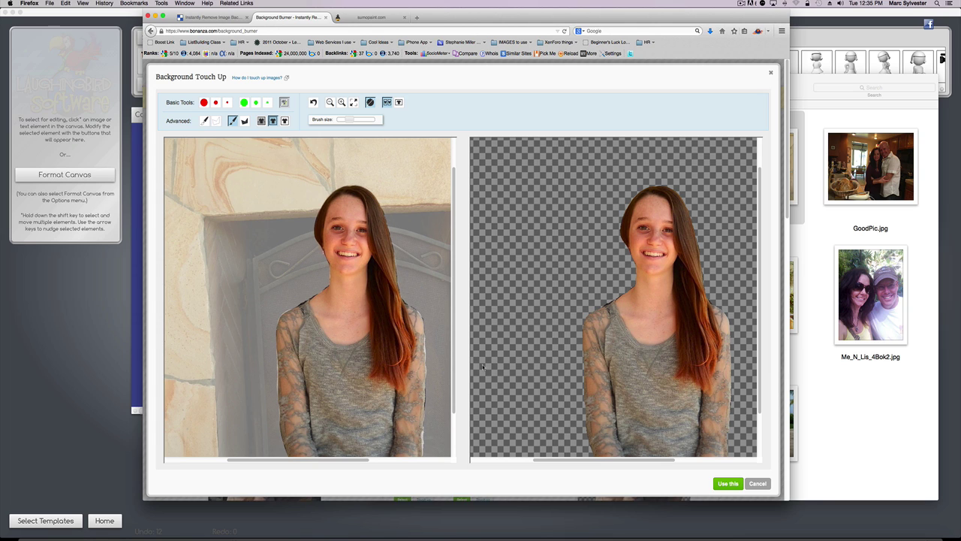
{"action": "left_click", "coordinate": [729, 485]}
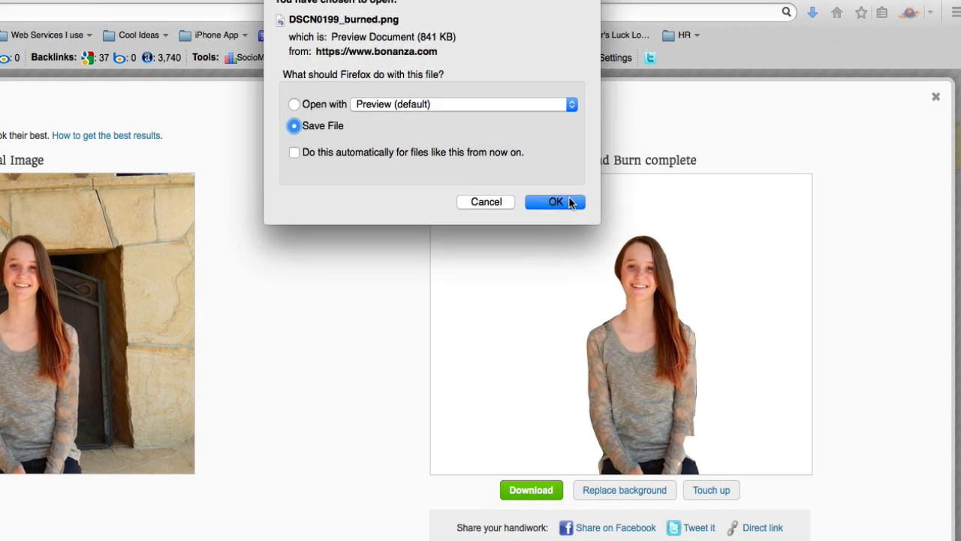
- Save the finished cutout and delete the sample woman photo from the WOW canvas
{"action": "left_click", "coordinate": [563, 104]}
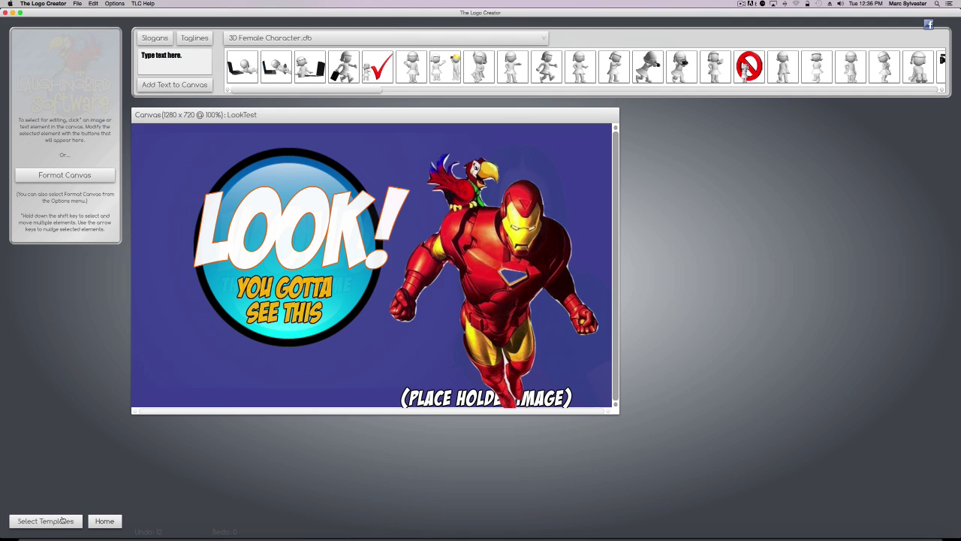
{"action": "left_click", "coordinate": [525, 240]}
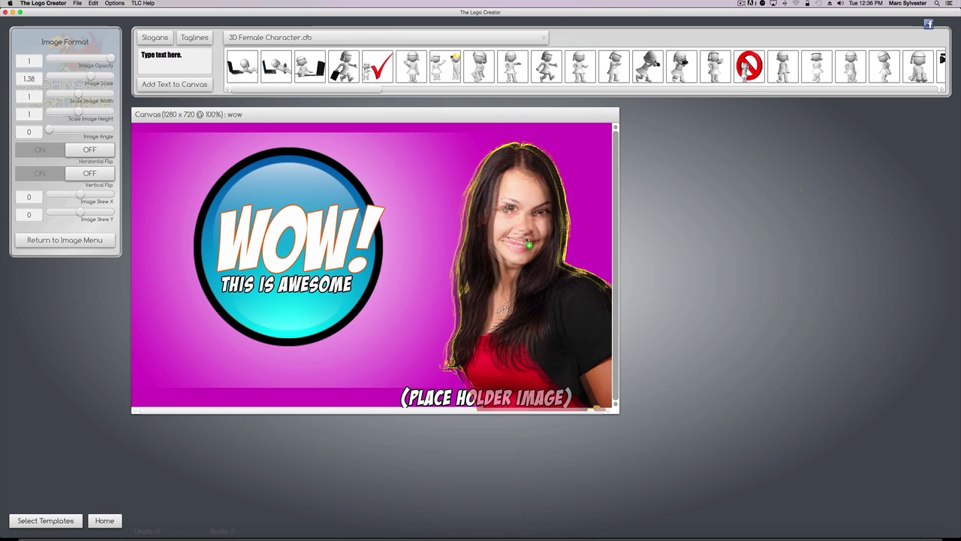
{"action": "key", "text": "Delete"}
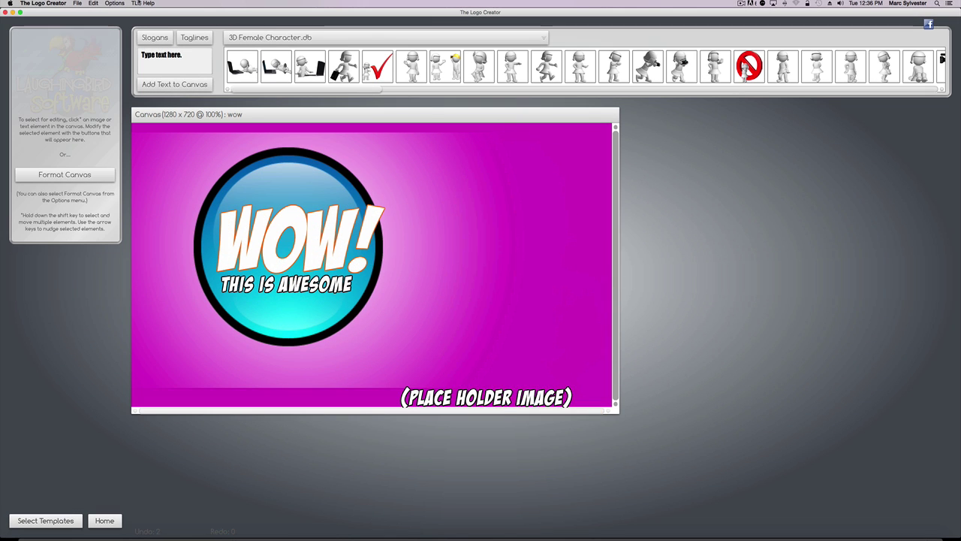
- Import the girl cutout beside the WOW! badge and switch its Image Shadow ON
{"action": "left_click", "coordinate": [77, 3]}
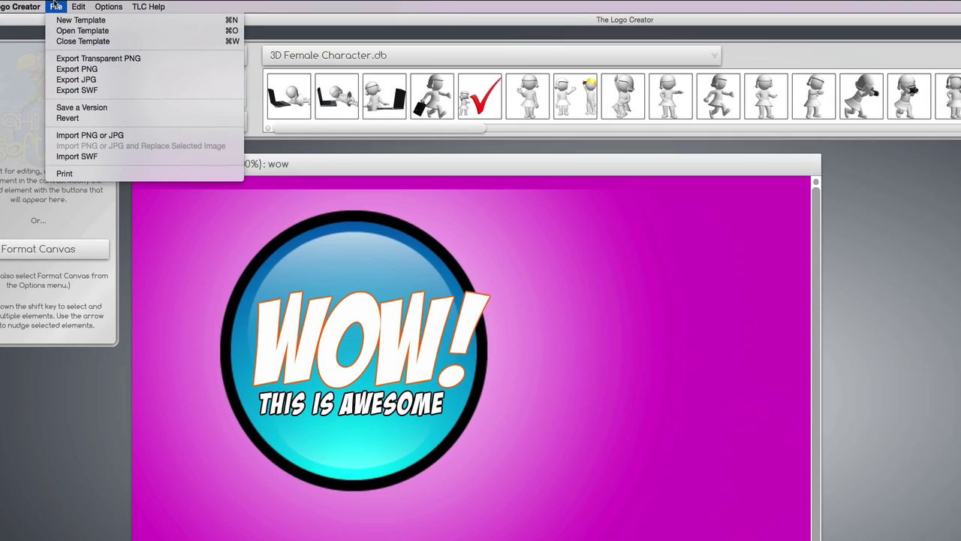
{"action": "left_click", "coordinate": [80, 136]}
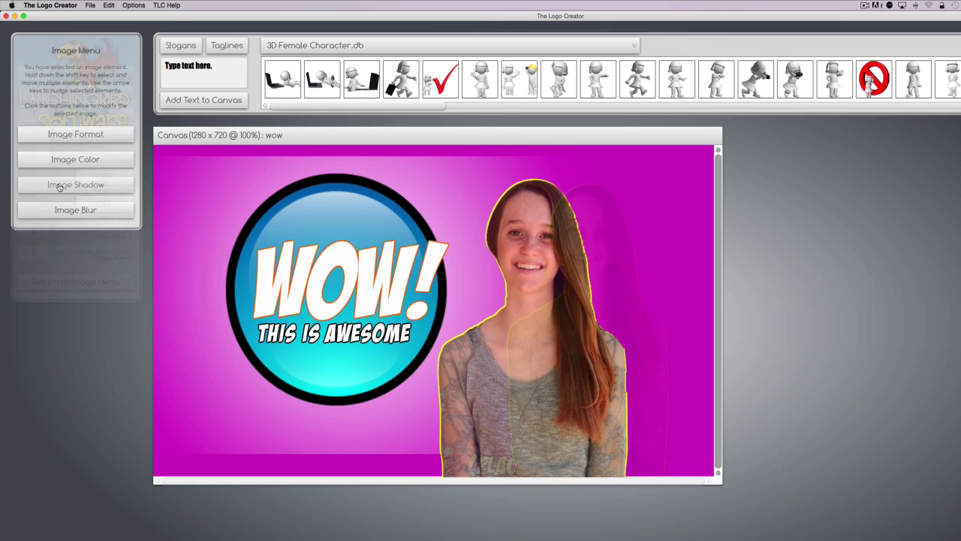
{"action": "left_click", "coordinate": [59, 186]}
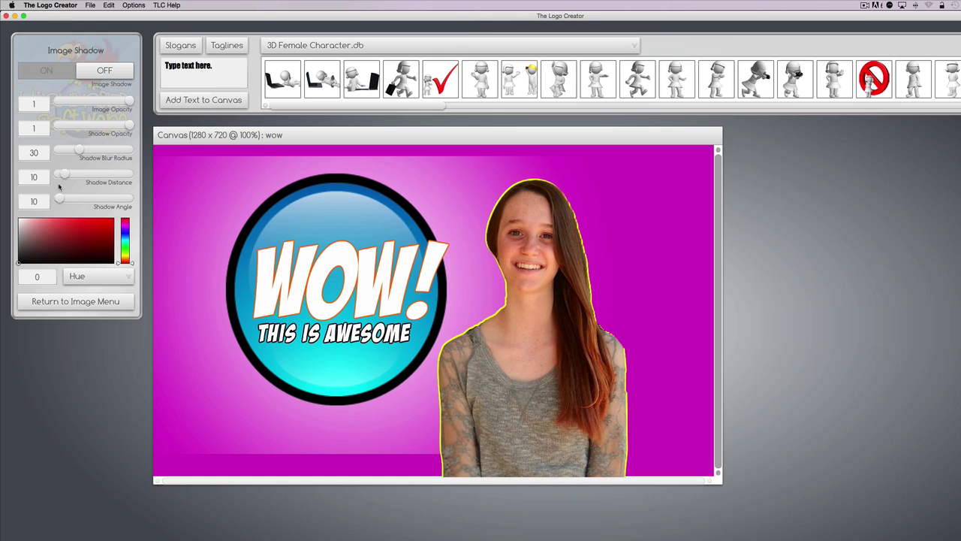
{"action": "left_click", "coordinate": [63, 71]}
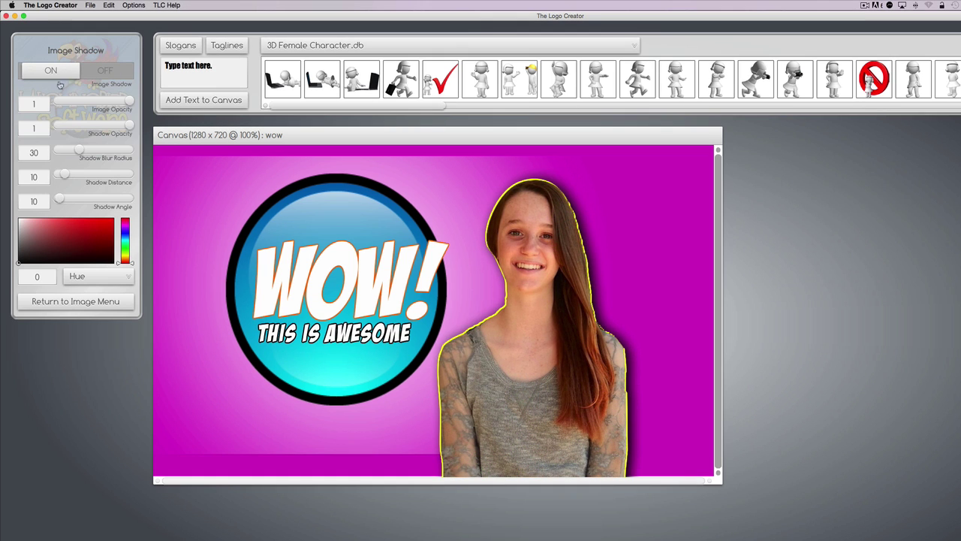
{"action": "left_click", "coordinate": [692, 281]}
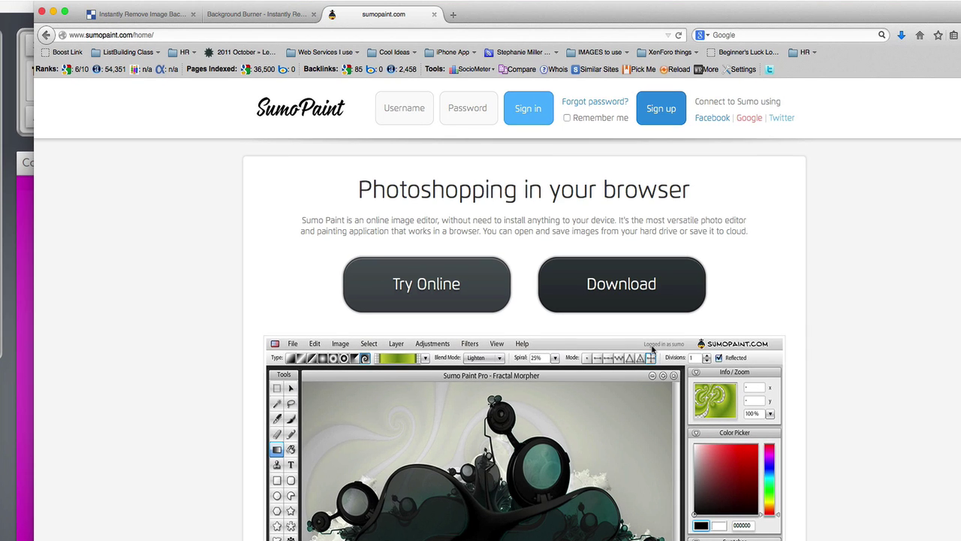
- Launch SumoPaint's online editor and open DSCN0199.jpg from the computer
{"action": "left_click", "coordinate": [400, 296]}
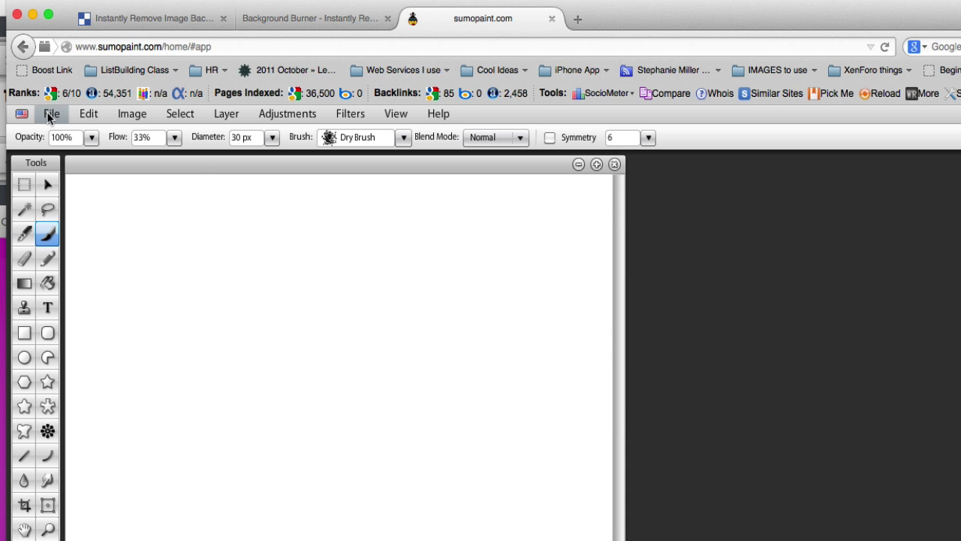
{"action": "left_click", "coordinate": [65, 86]}
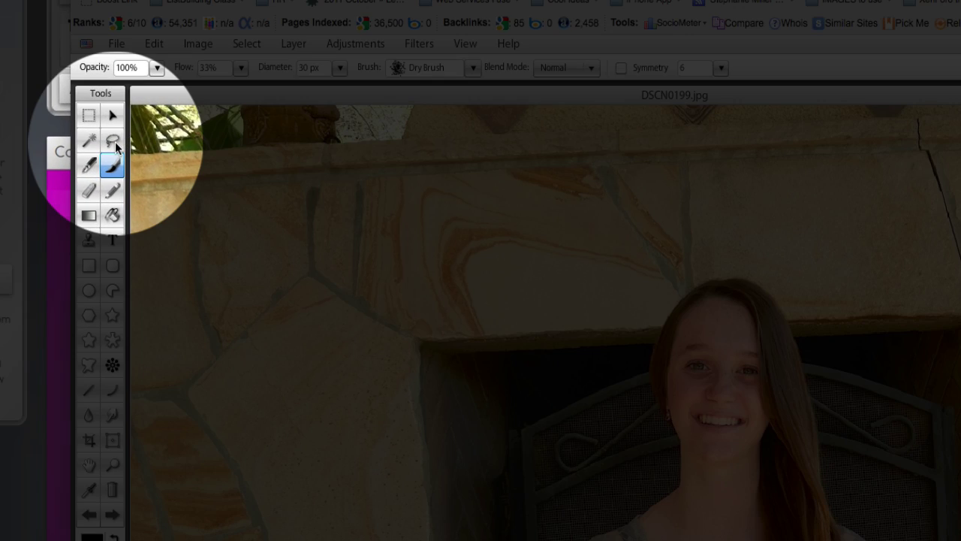
- Start a lasso outline around the girl in DSCN0199.jpg, then switch to Polygonal lasso
{"action": "left_click", "coordinate": [114, 142]}
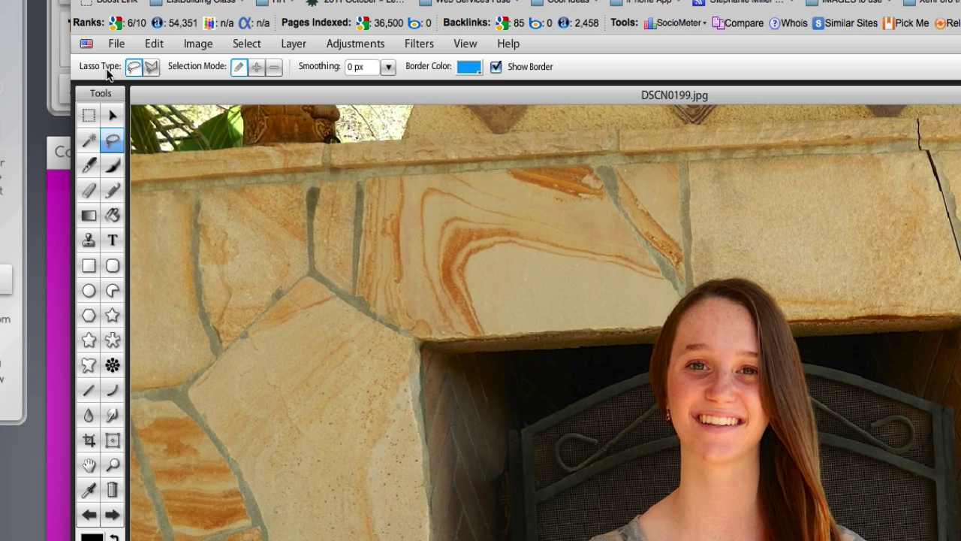
{"action": "mouse_move", "coordinate": [452, 309]}
{"action": "left_mouse_down"}
{"action": "mouse_move", "coordinate": [420, 301]}
{"action": "mouse_move", "coordinate": [350, 353]}
{"action": "mouse_move", "coordinate": [374, 439]}
{"action": "mouse_move", "coordinate": [447, 453]}
{"action": "mouse_move", "coordinate": [513, 411]}
{"action": "mouse_move", "coordinate": [545, 339]}
{"action": "mouse_move", "coordinate": [509, 171]}
{"action": "mouse_move", "coordinate": [437, 216]}
{"action": "mouse_move", "coordinate": [466, 293]}
{"action": "mouse_move", "coordinate": [459, 323]}
{"action": "left_mouse_up"}
{"action": "left_click", "coordinate": [151, 67]}
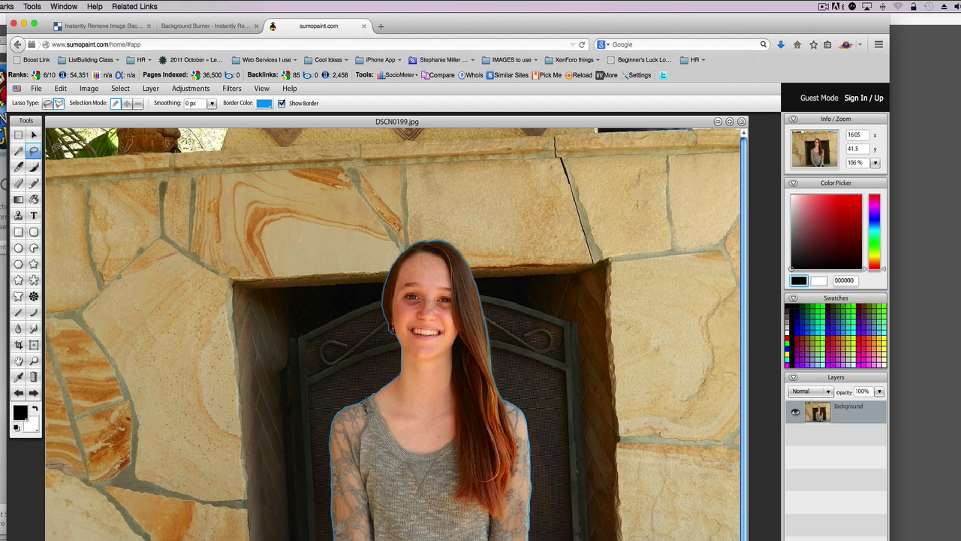
- Cut the selected girl out of the fireplace photo and create a new blank image
{"action": "left_click", "coordinate": [60, 90]}
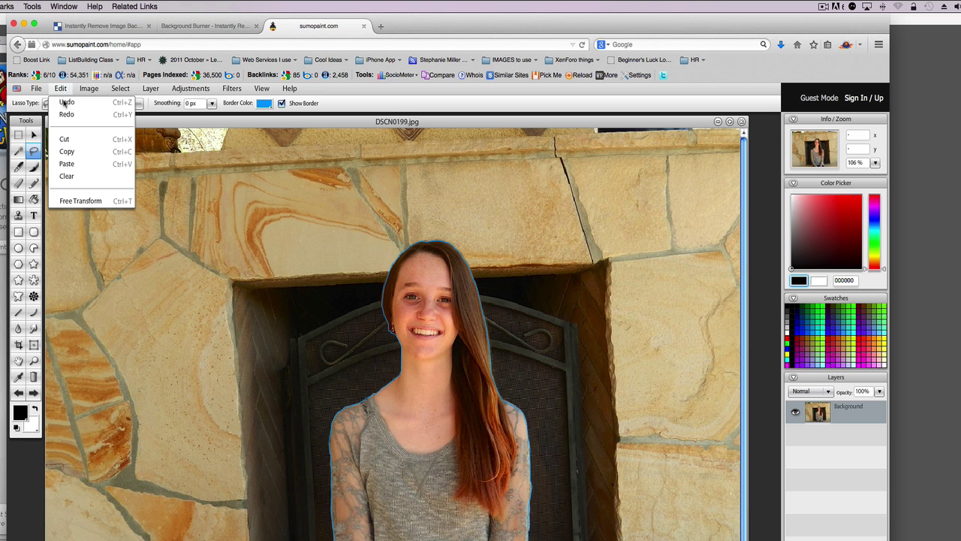
{"action": "left_click", "coordinate": [65, 139]}
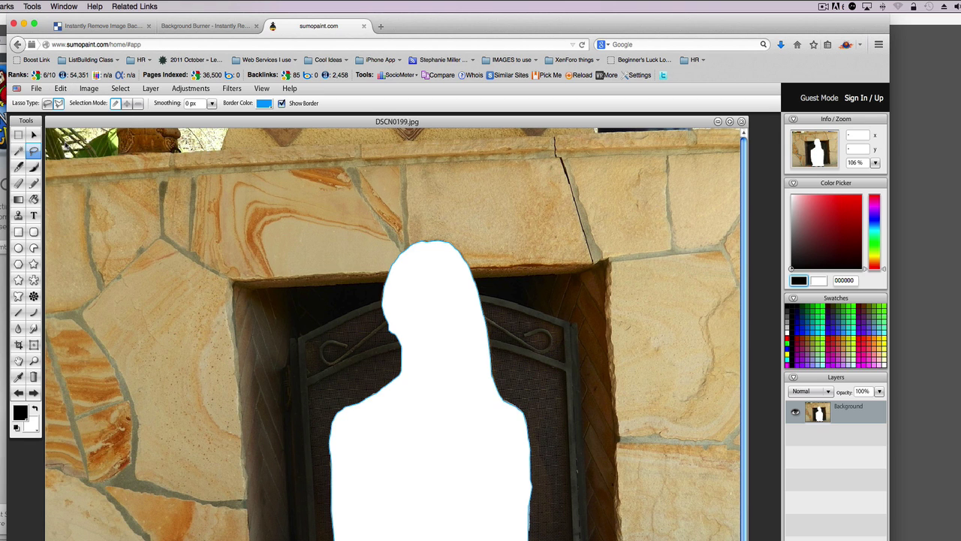
{"action": "left_click", "coordinate": [37, 88]}
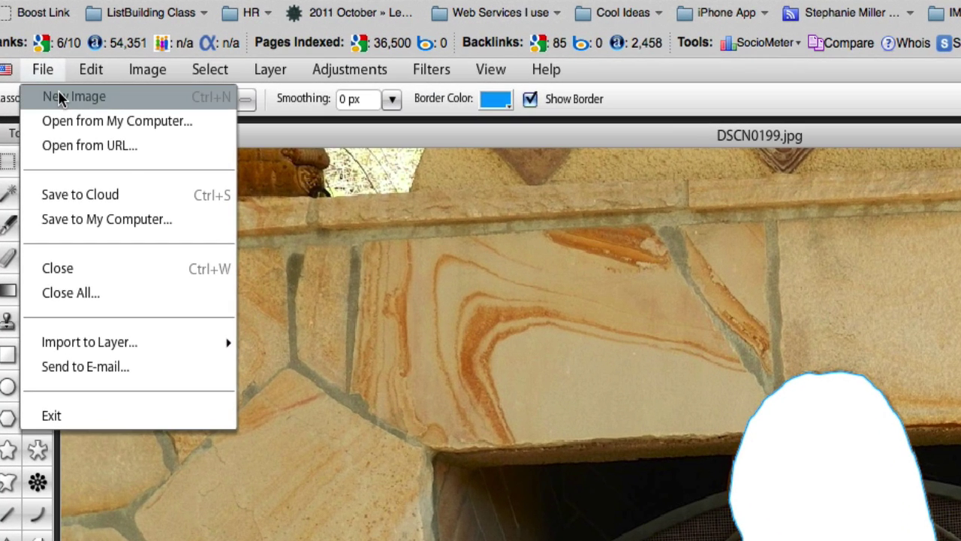
{"action": "left_click", "coordinate": [60, 96]}
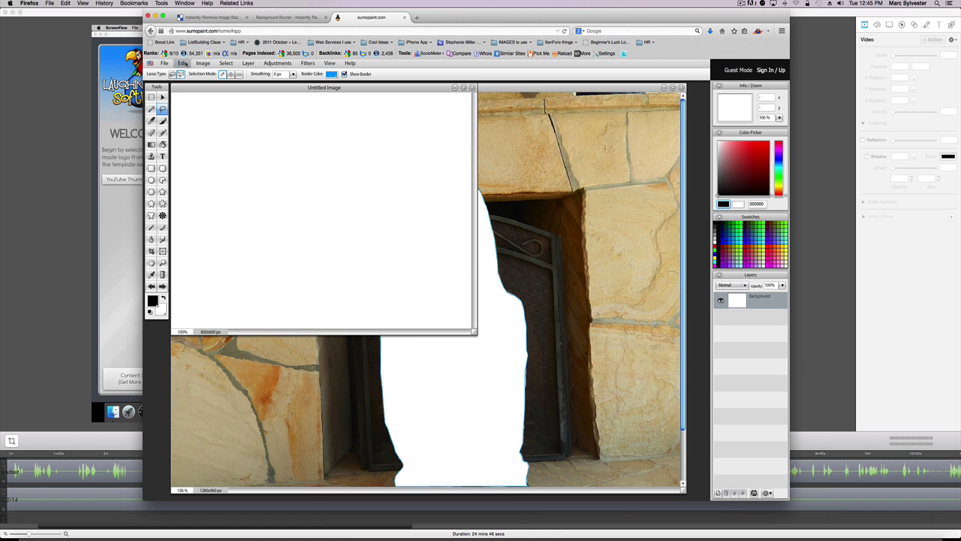
- Paste the girl into the new 800x600 image and nudge her slightly left
{"action": "left_click", "coordinate": [182, 64]}
{"action": "left_click", "coordinate": [190, 146]}
{"action": "left_click", "coordinate": [163, 97]}
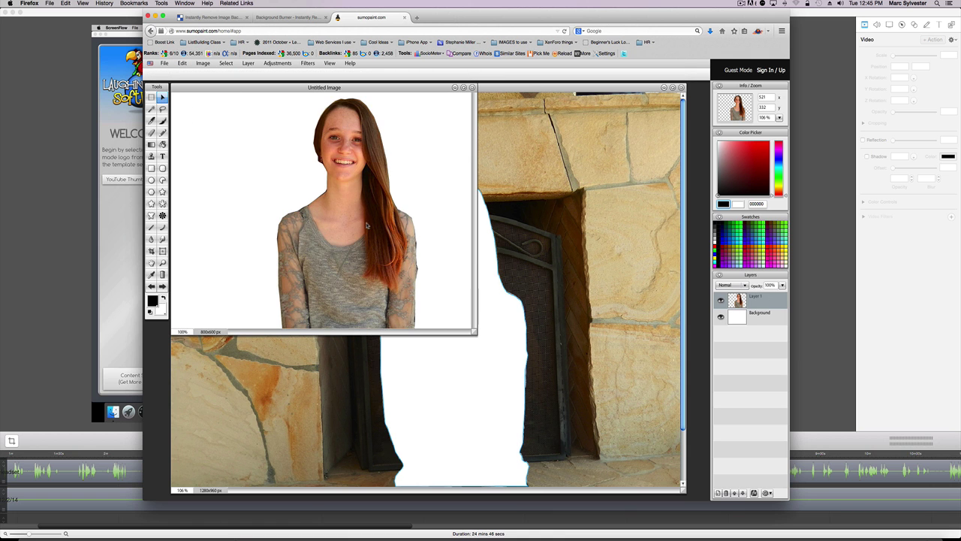
{"action": "left_click_drag", "start_coordinate": [367, 224], "coordinate": [353, 225]}
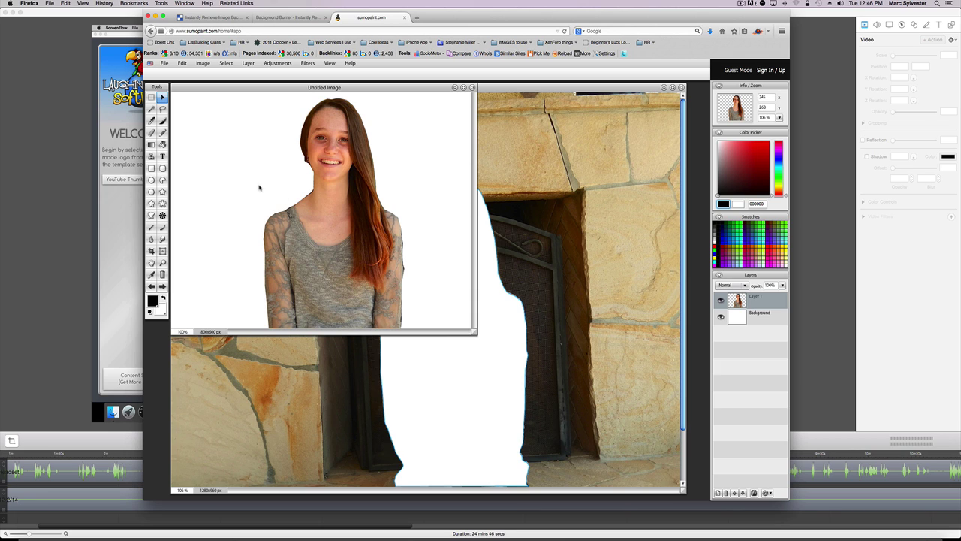
{"action": "left_click_drag", "start_coordinate": [256, 89], "coordinate": [287, 97]}
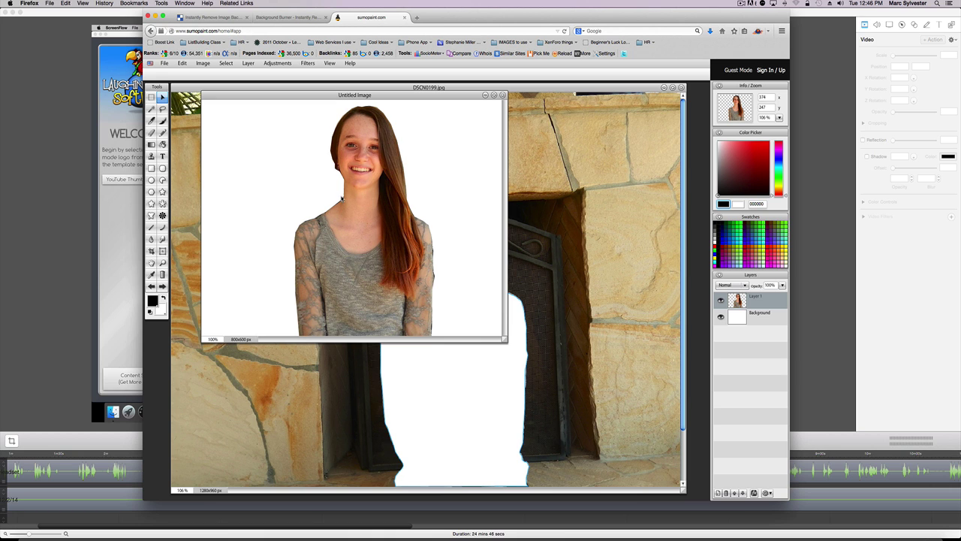
- Save the image to the computer as ImageONE in PNG format
{"action": "left_click", "coordinate": [164, 63]}
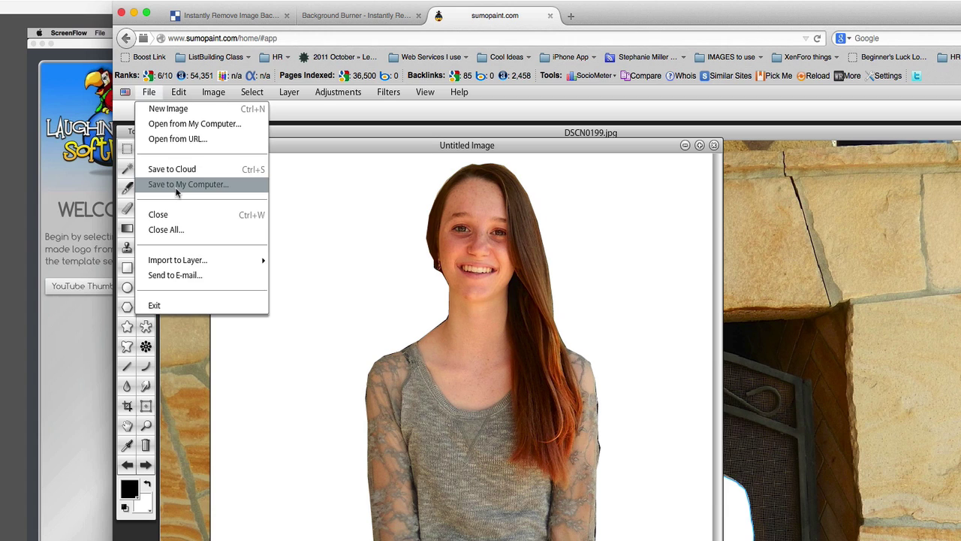
{"action": "left_click", "coordinate": [178, 193]}
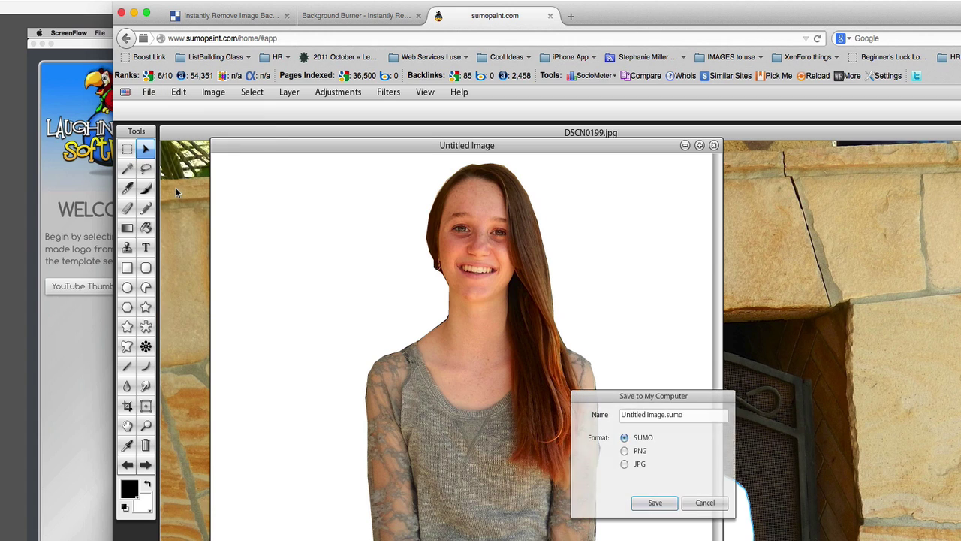
{"action": "left_click_drag", "start_coordinate": [666, 415], "coordinate": [597, 407]}
{"action": "type", "text": "ImageONE"}
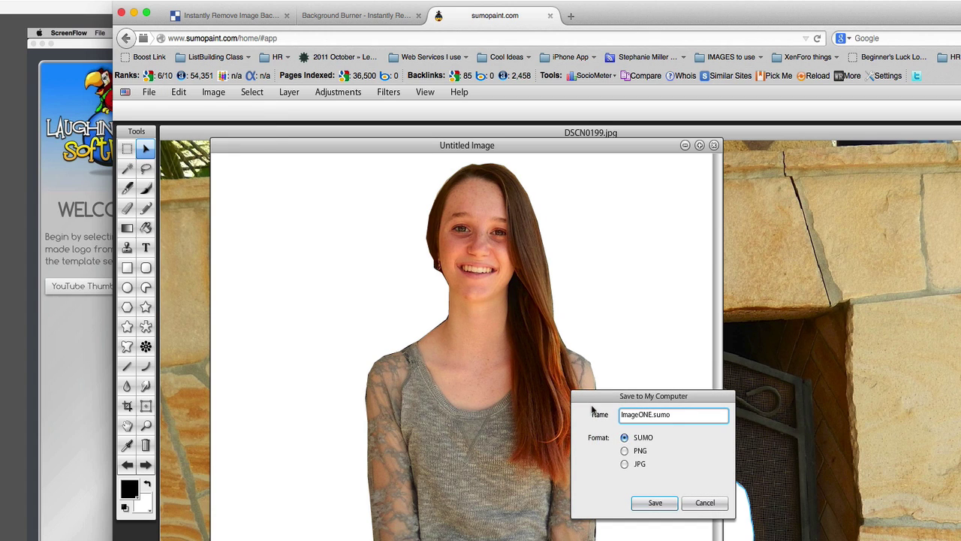
{"action": "left_click", "coordinate": [624, 451]}
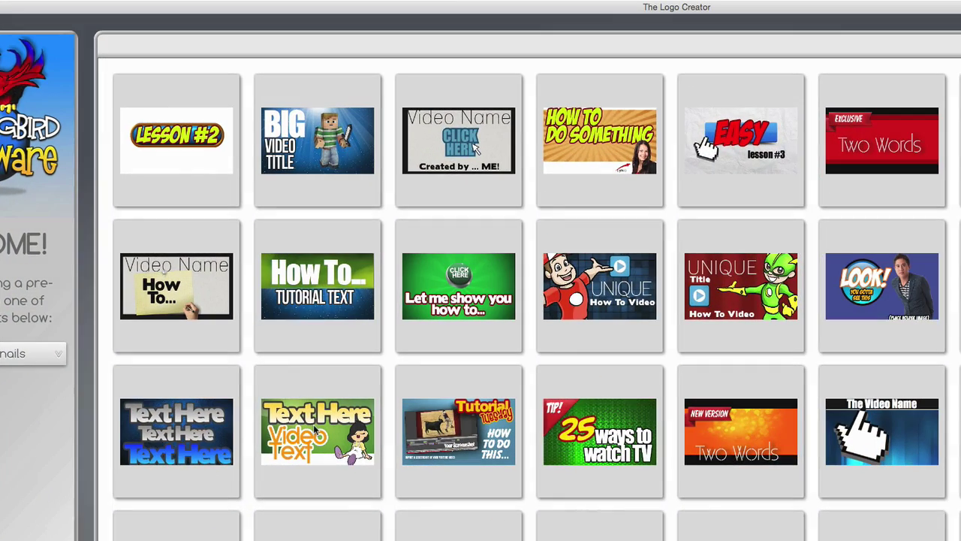
- Import ImageONE.png onto the green thumbnail canvas and drag it right and down
{"action": "left_click", "coordinate": [313, 424]}
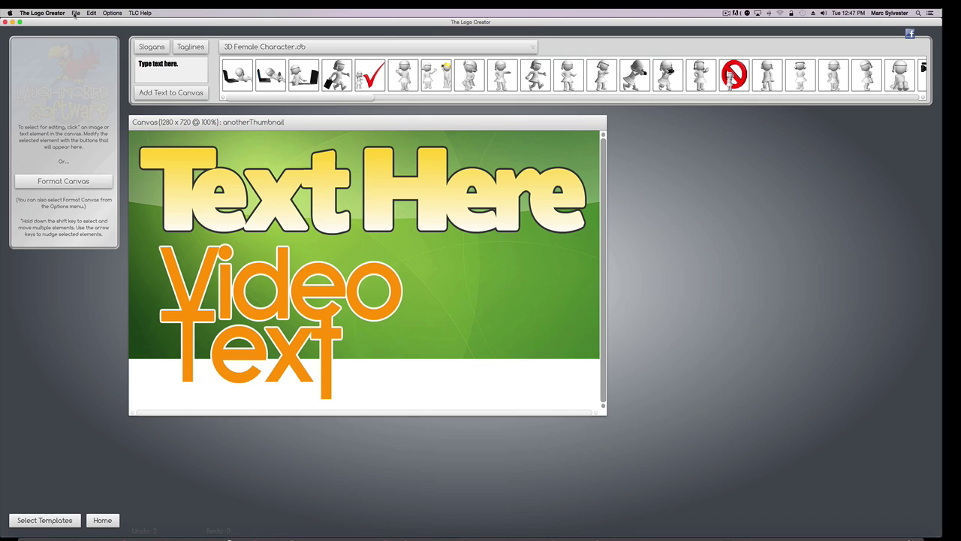
{"action": "left_click", "coordinate": [75, 14]}
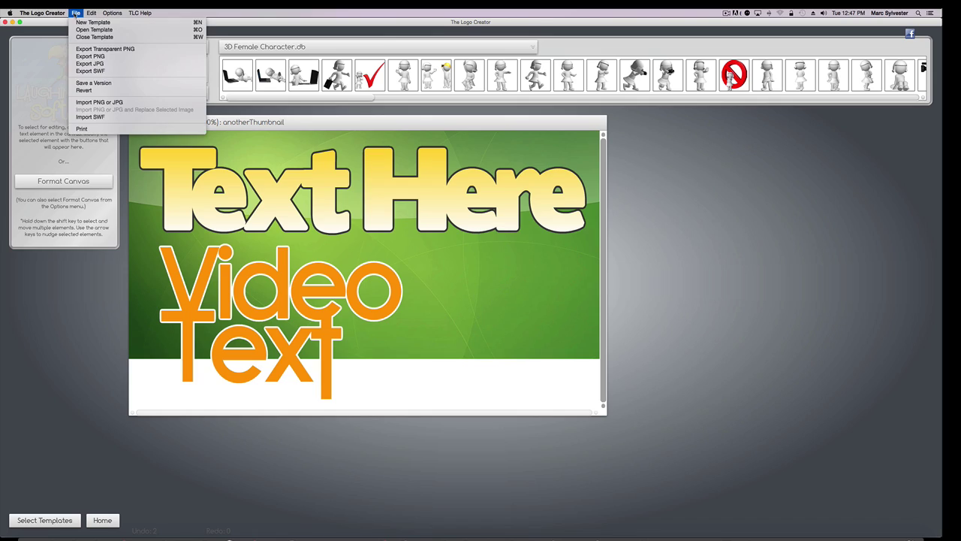
{"action": "left_click", "coordinate": [102, 102]}
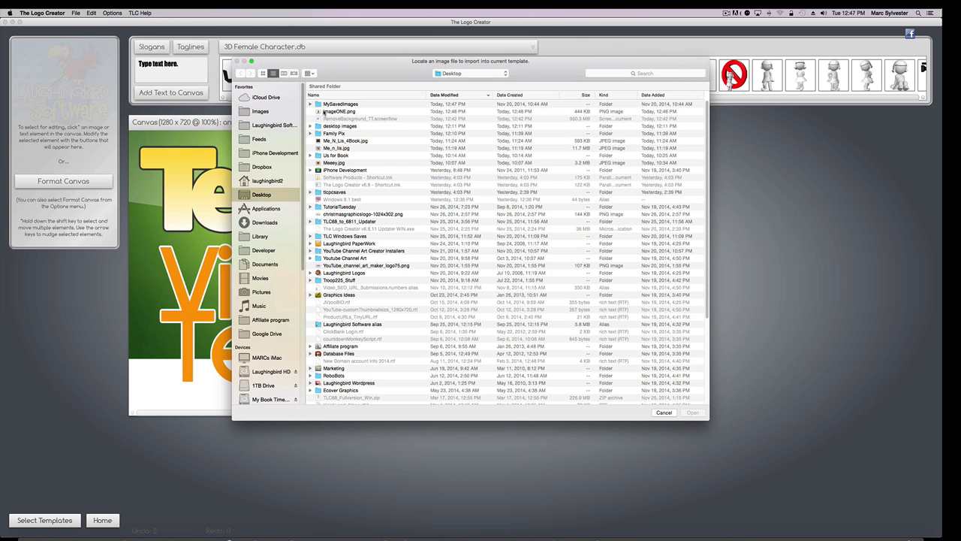
{"action": "double_click", "coordinate": [324, 111]}
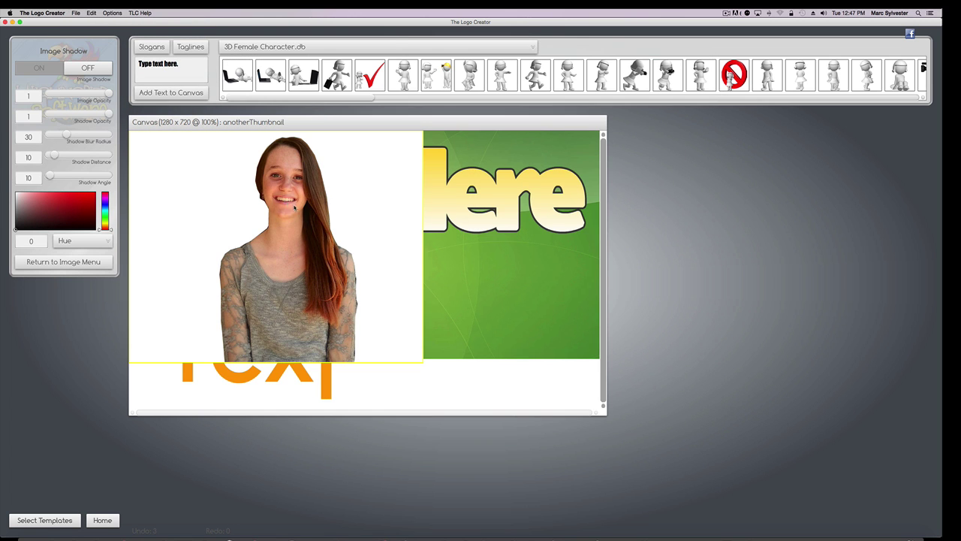
{"action": "left_click_drag", "start_coordinate": [295, 208], "coordinate": [429, 253]}
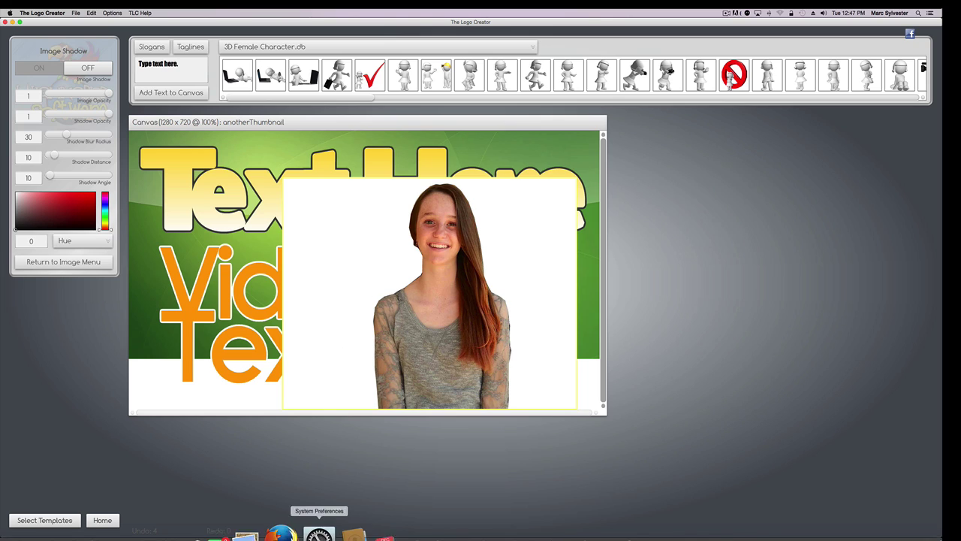
{"action": "left_click", "coordinate": [319, 529]}
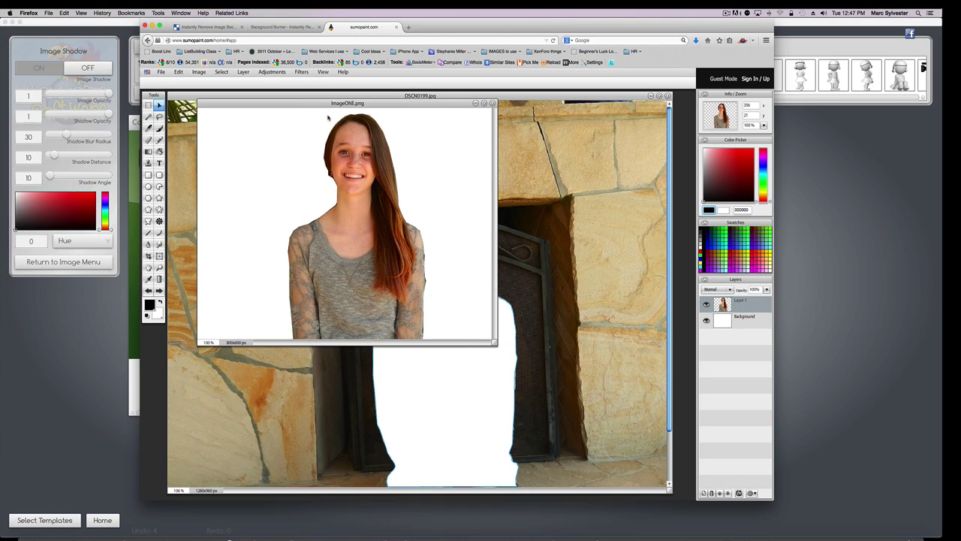
- Hide SumoPaint's white Background layer so the girl's Layer 1 sits on transparency
{"action": "left_click_drag", "start_coordinate": [309, 105], "coordinate": [334, 123]}
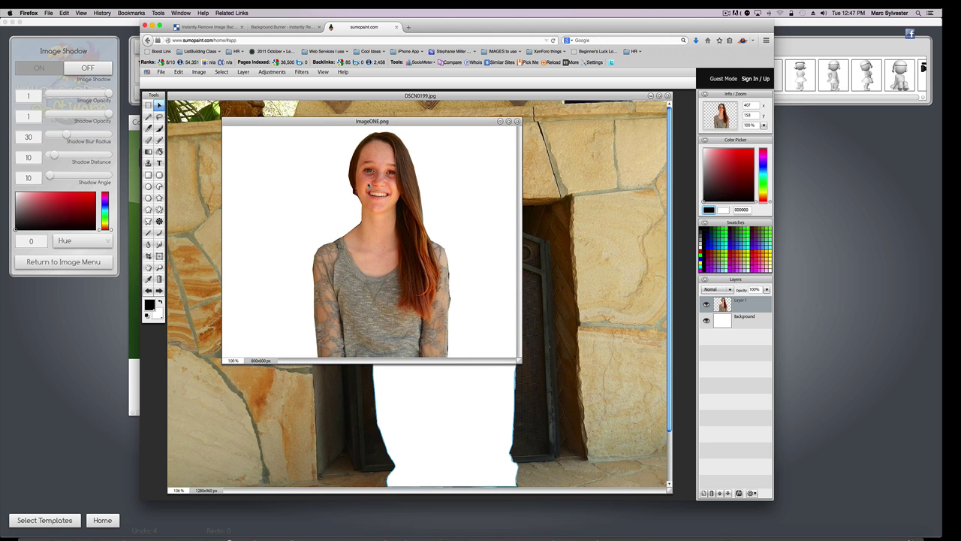
{"action": "mouse_move", "coordinate": [369, 185]}
{"action": "left_mouse_down"}
{"action": "mouse_move", "coordinate": [333, 181]}
{"action": "mouse_move", "coordinate": [363, 184]}
{"action": "left_mouse_up"}
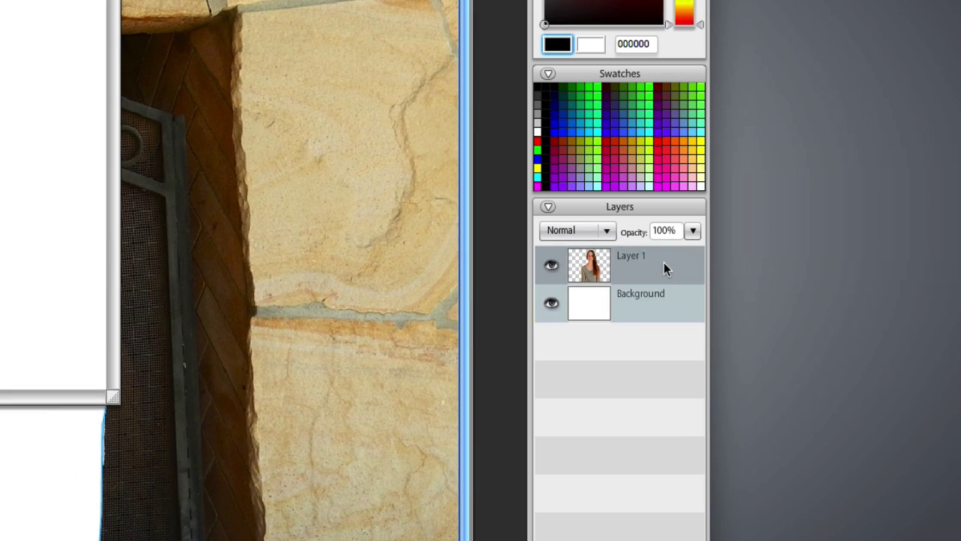
{"action": "left_click", "coordinate": [664, 263]}
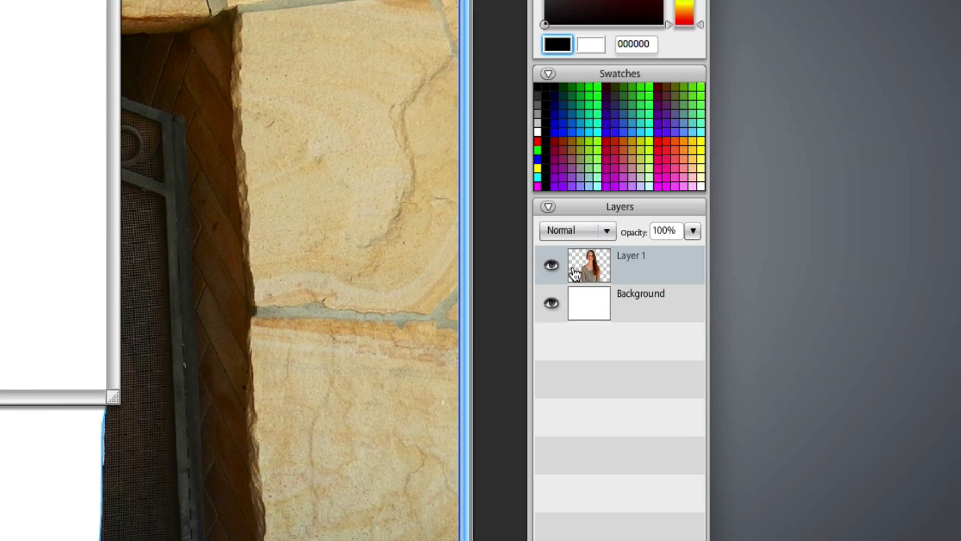
{"action": "double_click", "coordinate": [609, 279]}
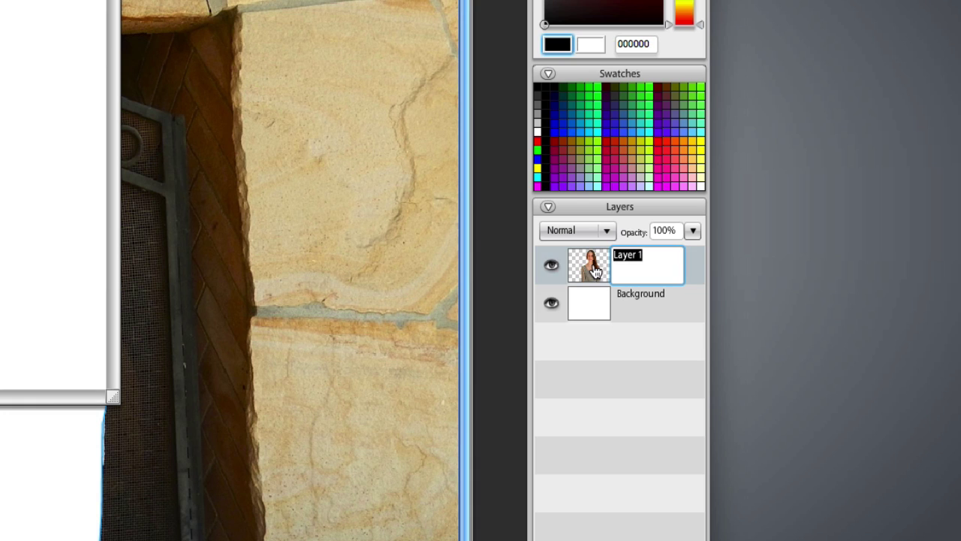
{"action": "left_click", "coordinate": [556, 356]}
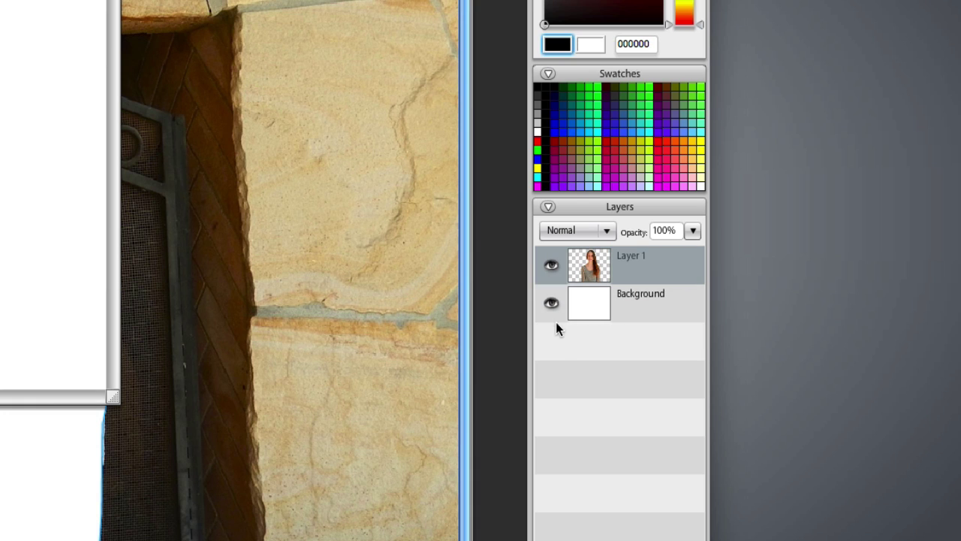
{"action": "left_click", "coordinate": [552, 304]}
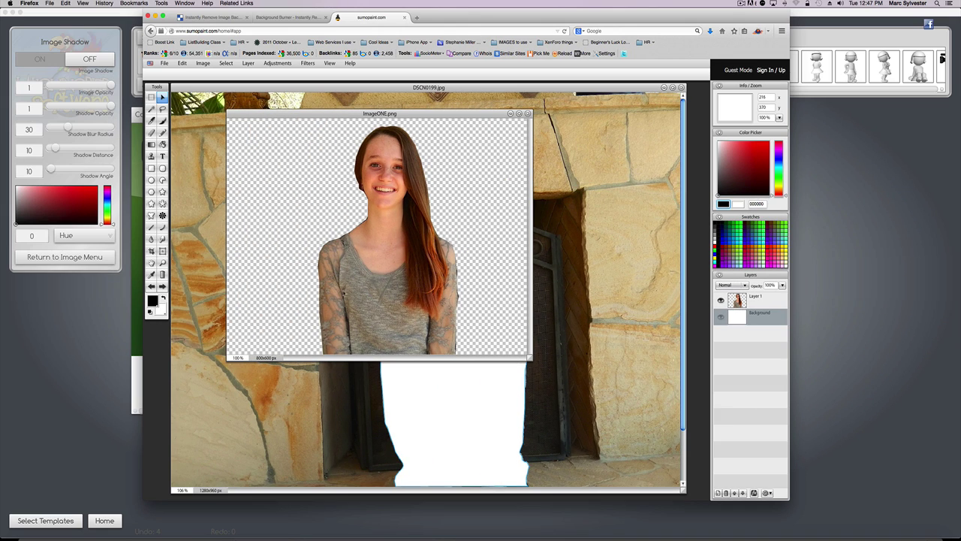
- Select the old white-boxed girl photo on The Logo Creator's thumbnail canvas
{"action": "left_click", "coordinate": [166, 65]}
{"action": "key", "text": "ctrl+Right"}
{"action": "left_click_drag", "start_coordinate": [493, 361], "coordinate": [461, 344]}
- Delete the white-boxed photo, import the transparent girl cutout, and place it at the lower right
{"action": "key", "text": "Delete"}
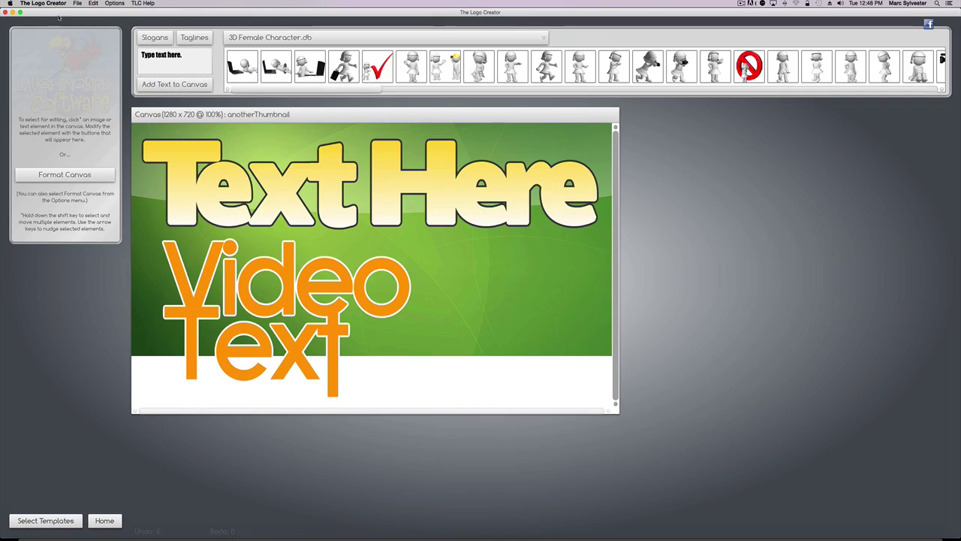
{"action": "left_click", "coordinate": [78, 3]}
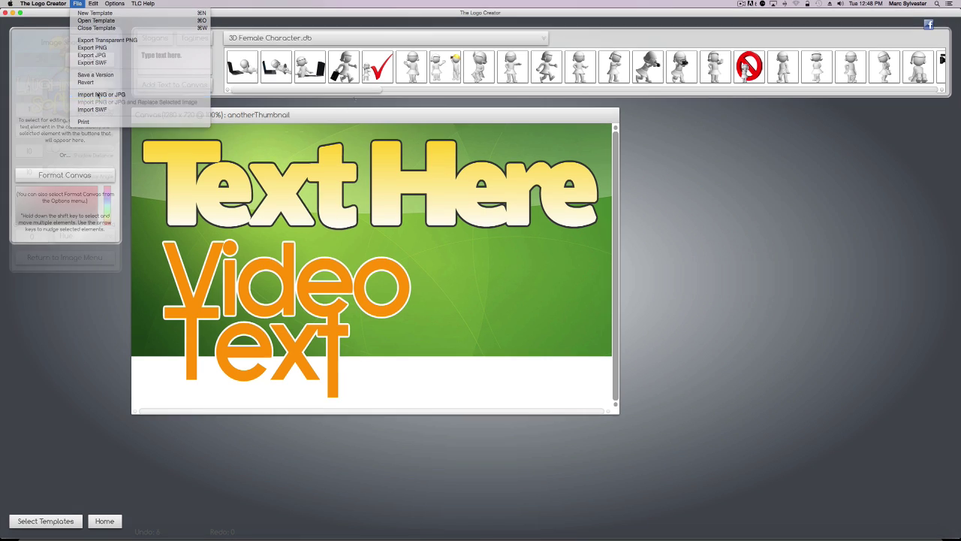
{"action": "left_click", "coordinate": [113, 94]}
{"action": "left_click_drag", "start_coordinate": [290, 256], "coordinate": [523, 307]}
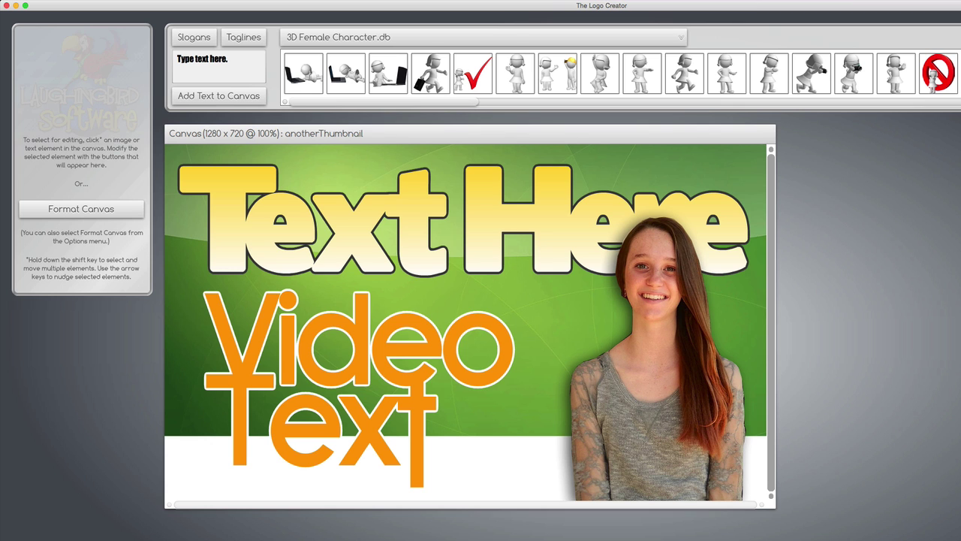
- Show Clipping Magic's Background Burner page, then apply the headings 'Thanks' and 'For Watching!'
{"action": "key", "text": "super+Tab"}
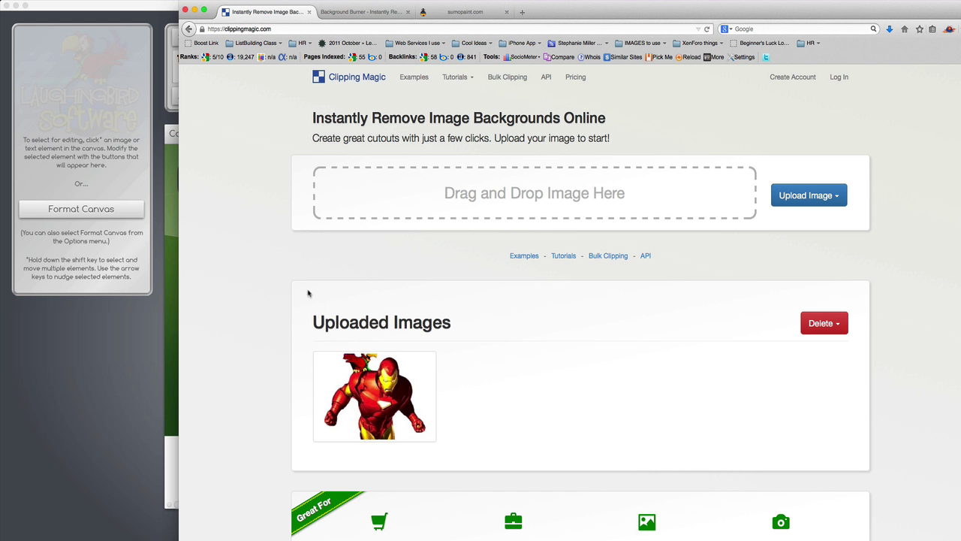
{"action": "left_click", "coordinate": [368, 11]}
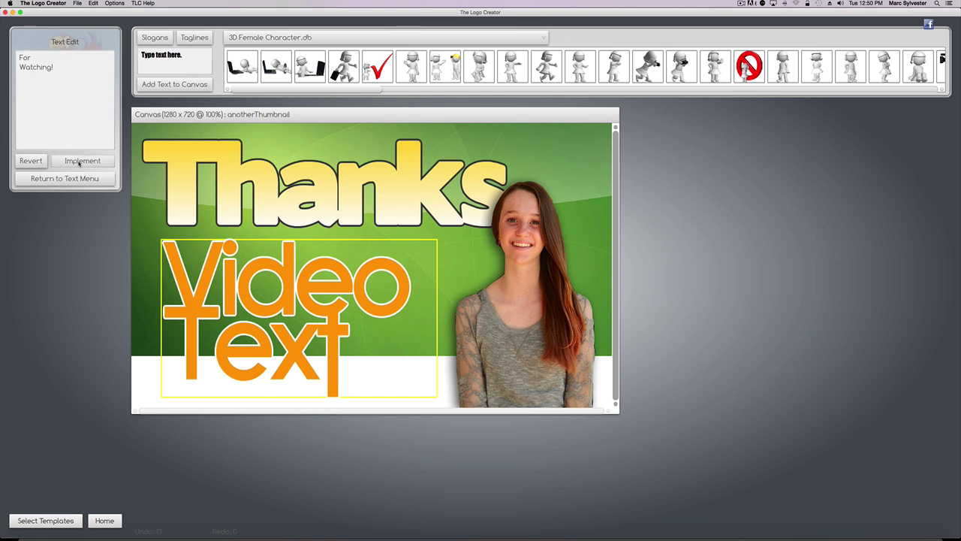
{"action": "left_click", "coordinate": [81, 161]}
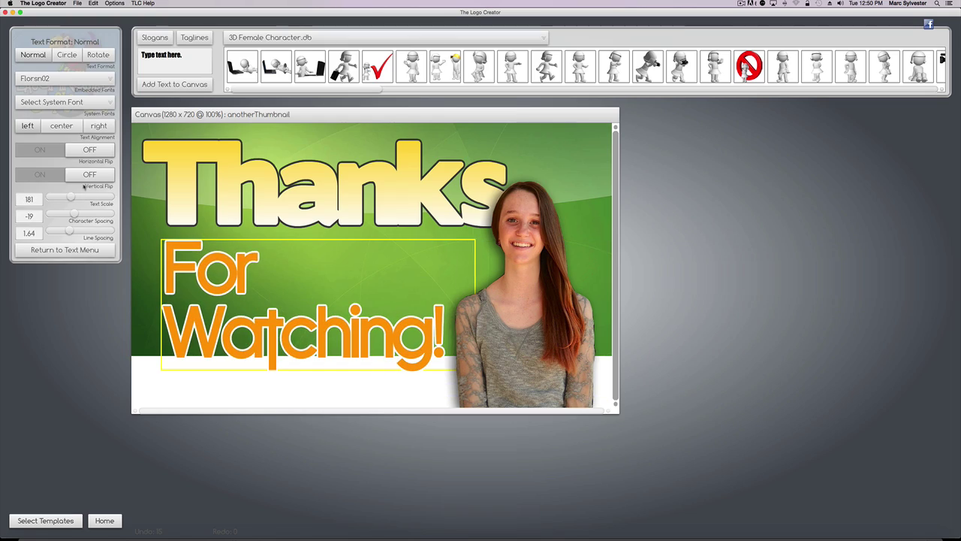